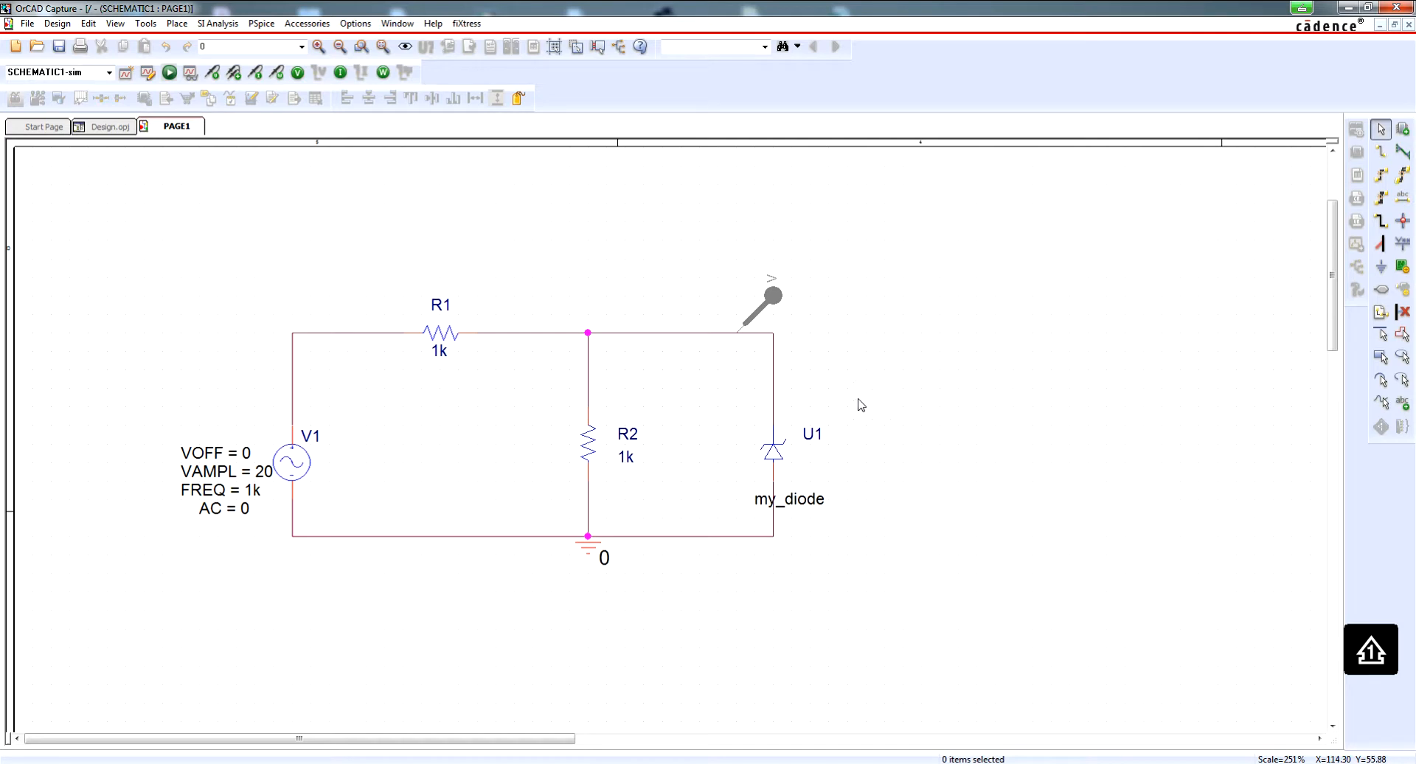
Step: Open the PSpice model of diode U1 in the Model Editor and reposition its window
right_click(774, 458)
left_click(815, 402)
left_click(778, 451)
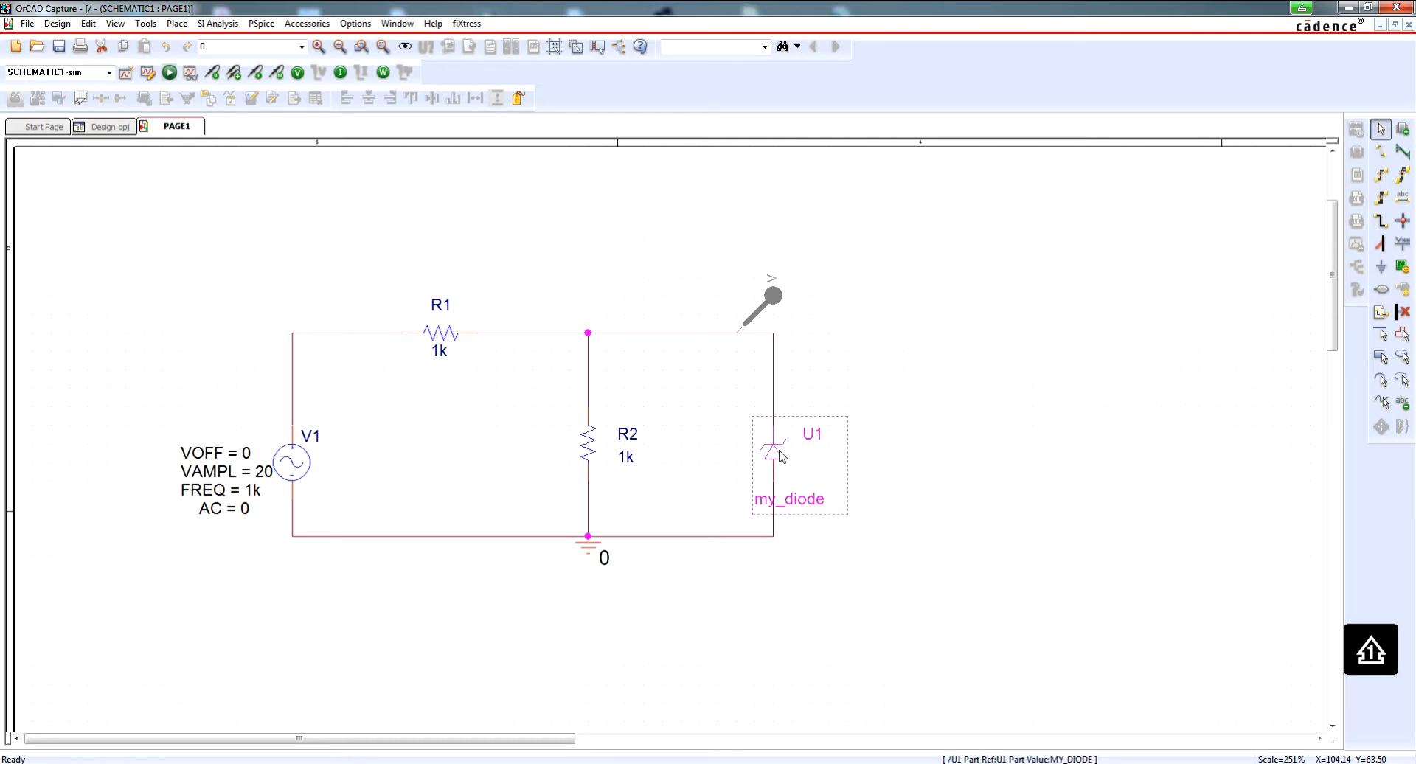
right_click(773, 452)
left_click(837, 357)
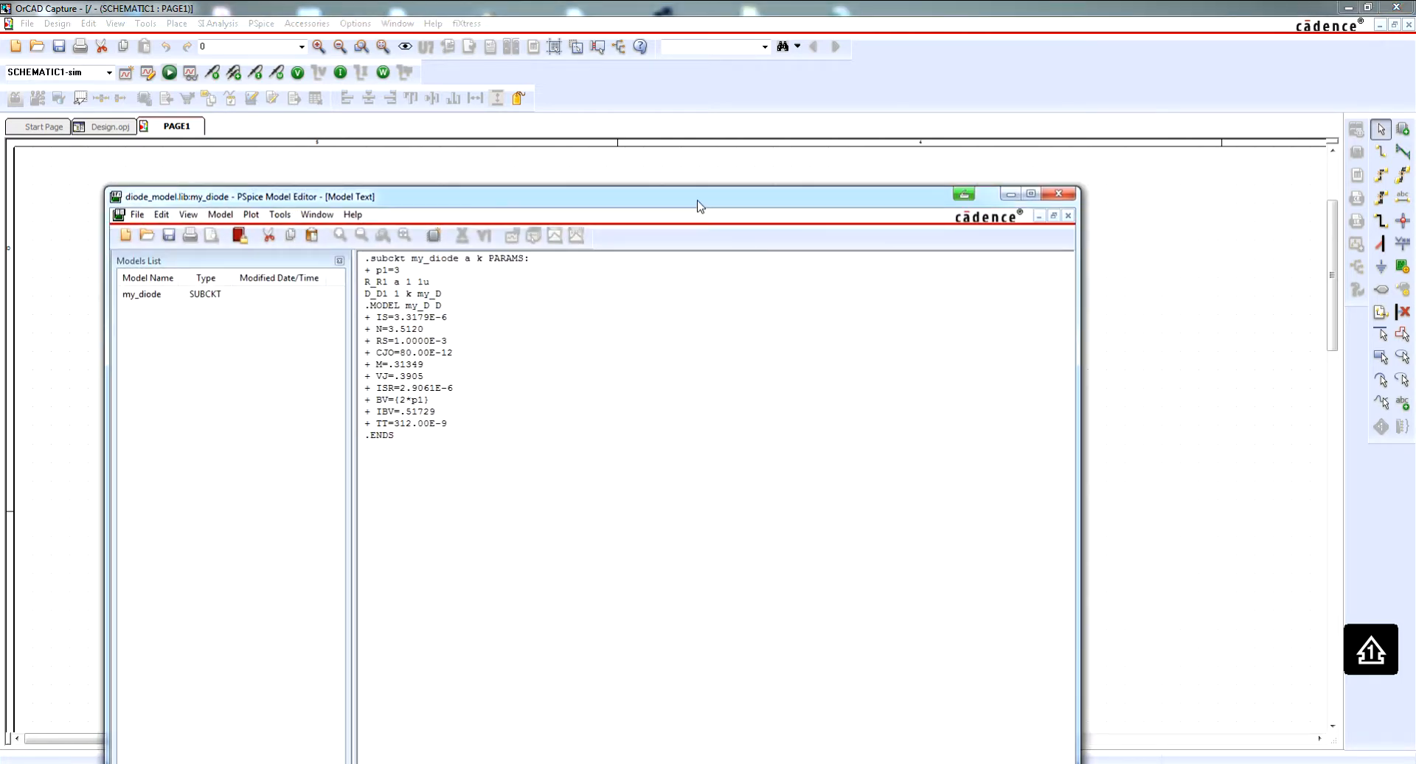
left_click_drag(700, 206, 729, 171)
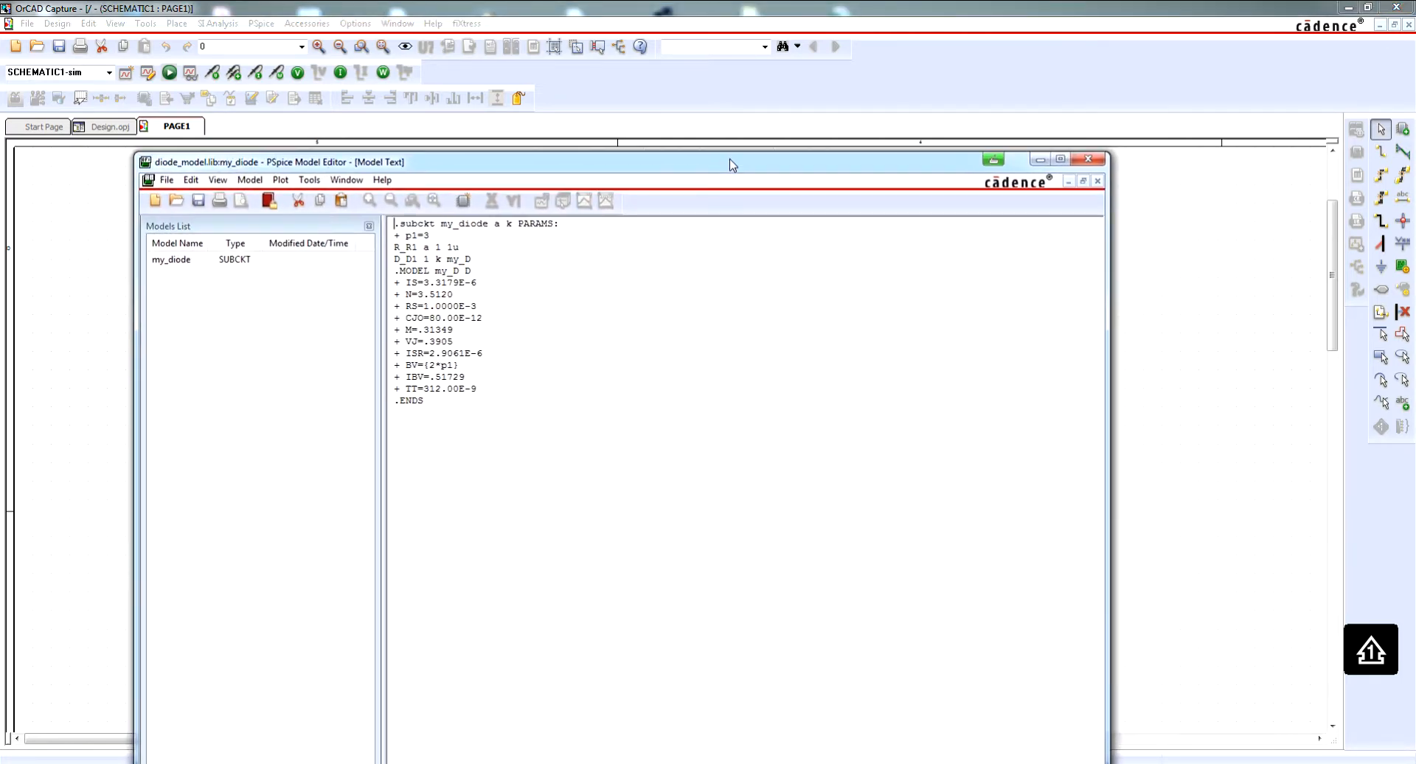
Step: Examine the BV expression and the p1 parameter in the my_diode subcircuit, then close the Model Editor
left_click(638, 317)
left_click_drag(459, 365, 405, 364)
left_click(483, 365)
left_click_drag(418, 365, 452, 365)
left_click(460, 365)
left_click_drag(435, 234, 406, 236)
left_click(490, 352)
left_click(1087, 159)
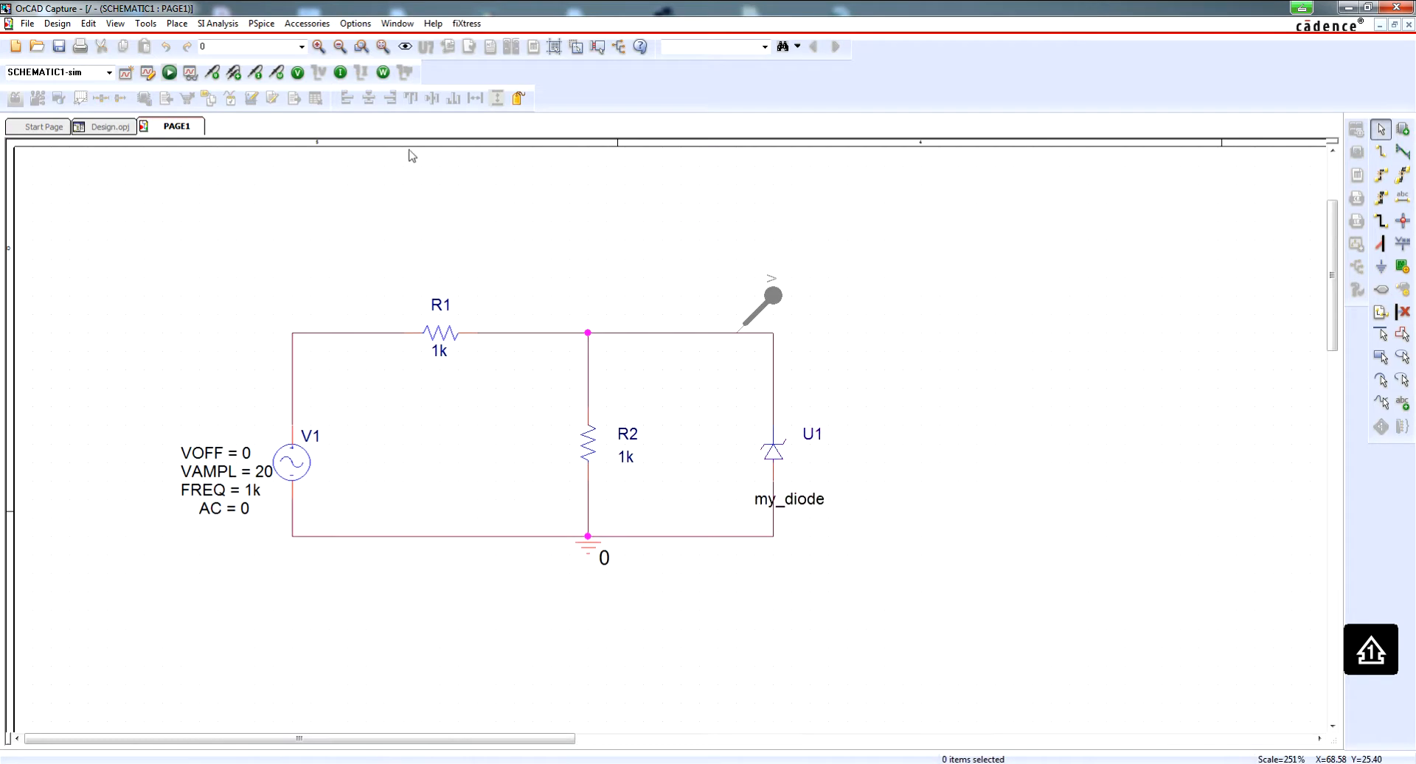
Step: Run the SCHEMATIC1-sim simulation, view the probed voltage waveform, and return to the schematic
left_click(169, 73)
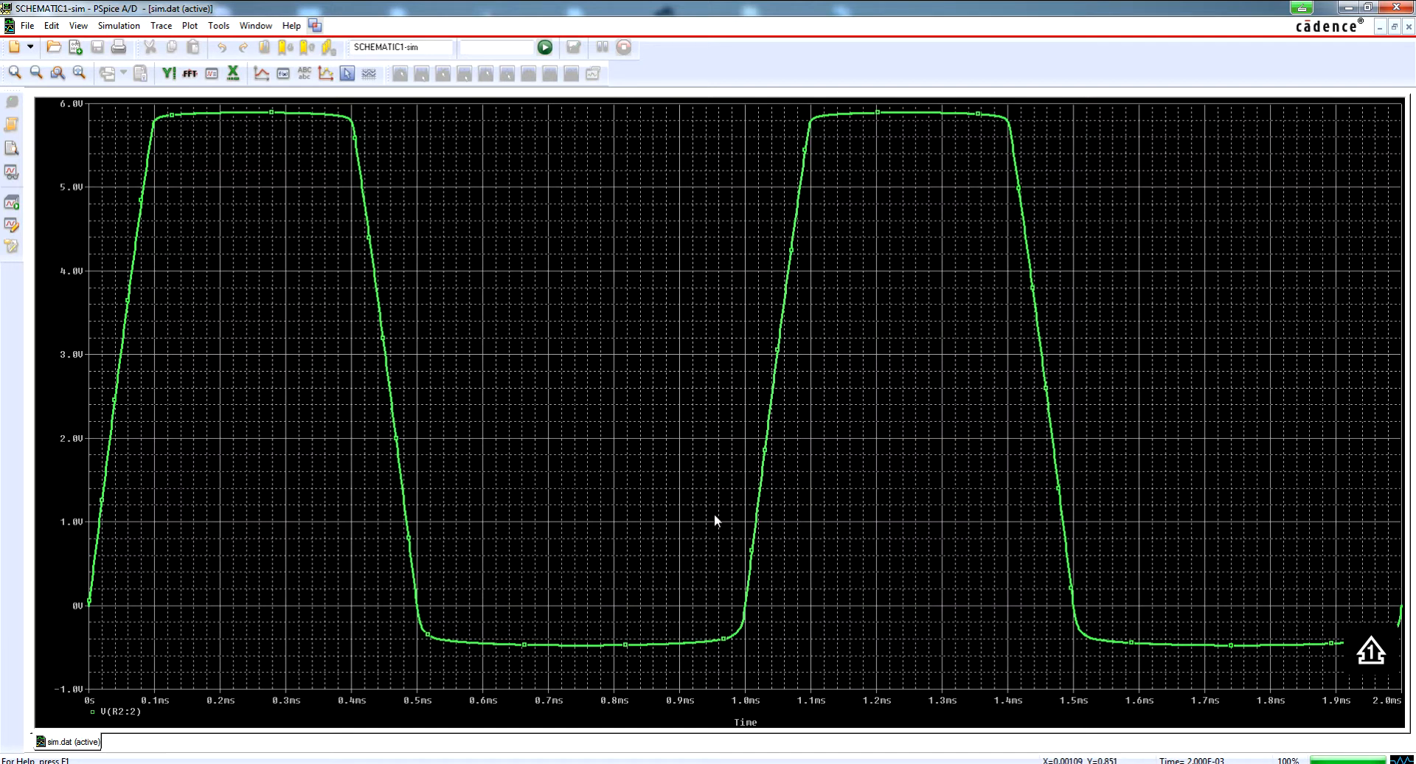
left_click(1352, 8)
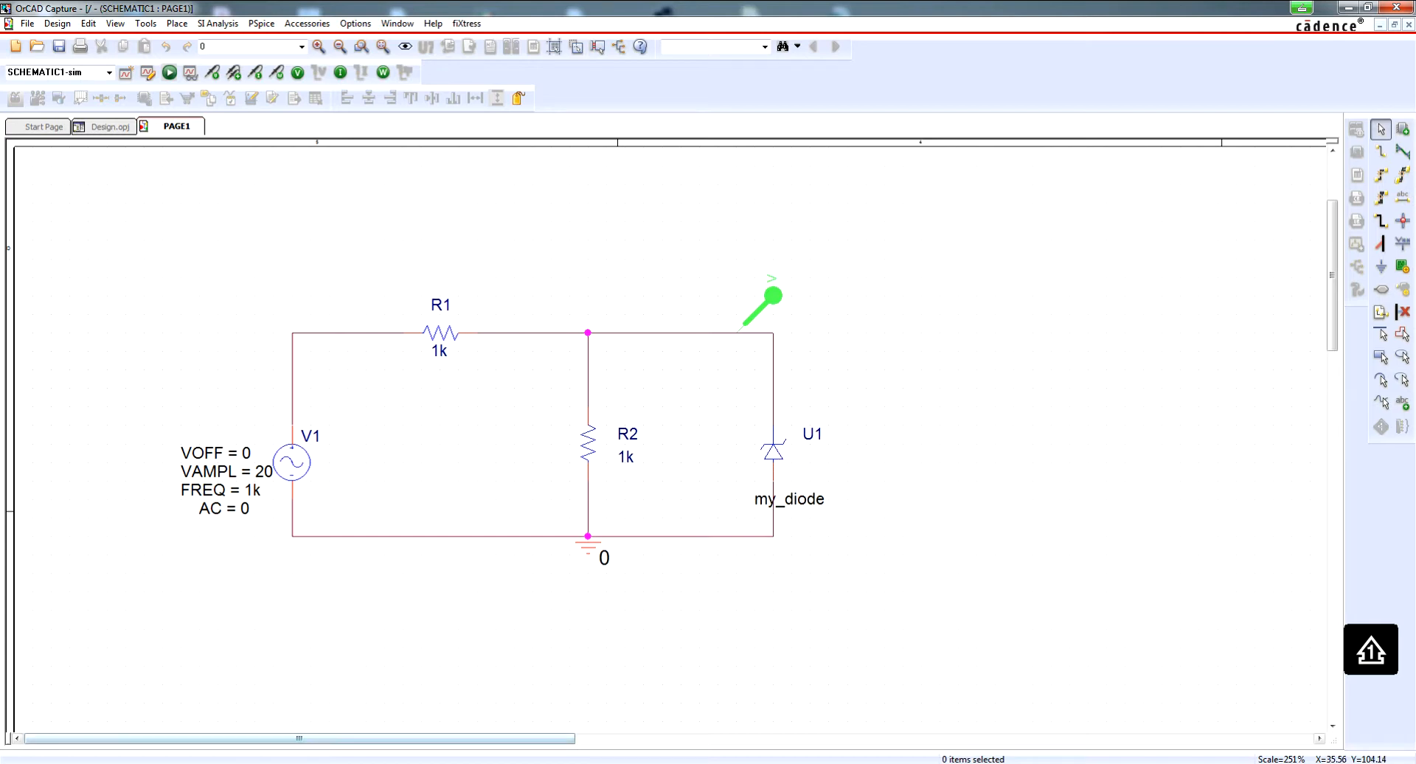
Step: Switch to the 57_FUNC folder in Windows Explorer and open Options.docx in a maximized Word window without the Navigation pane
mouse_move(165, 756)
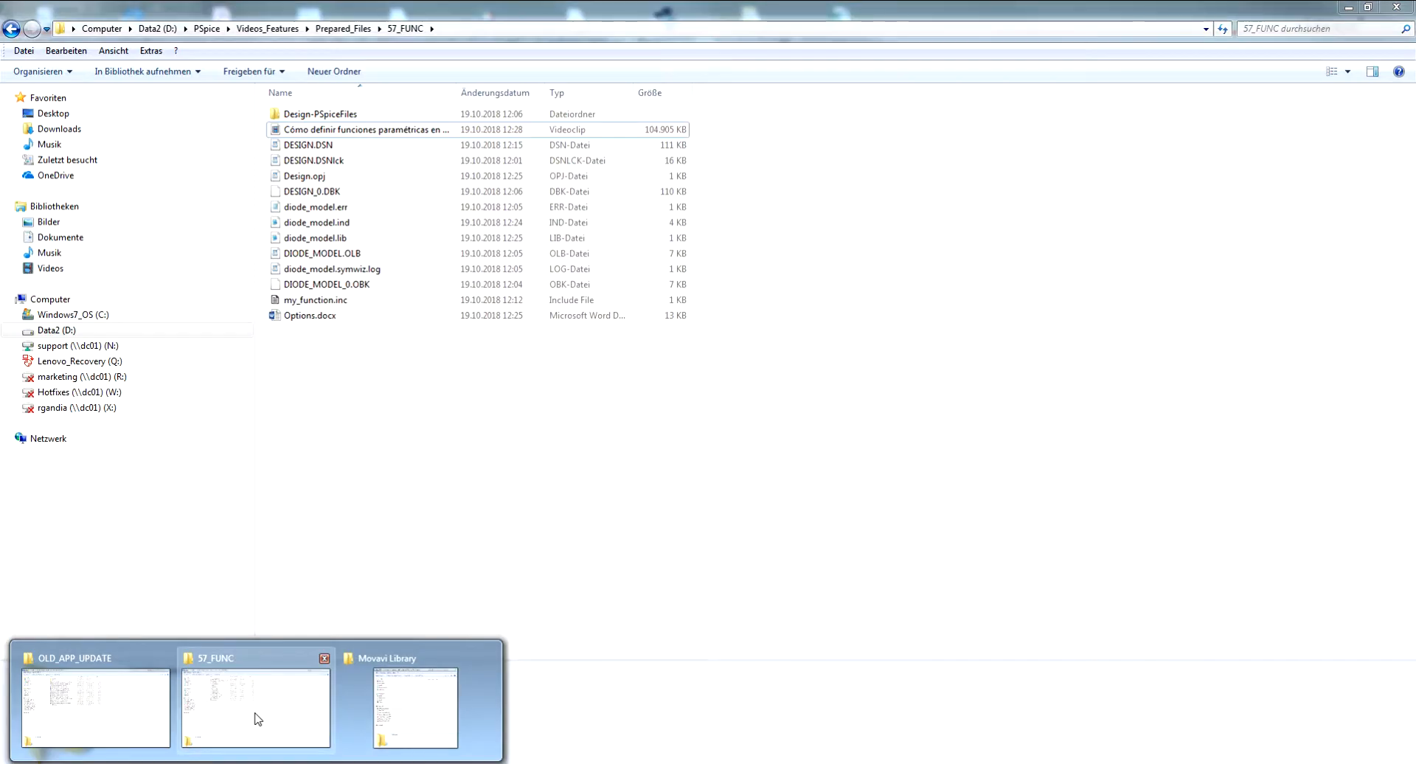
left_click(258, 719)
double_click(344, 316)
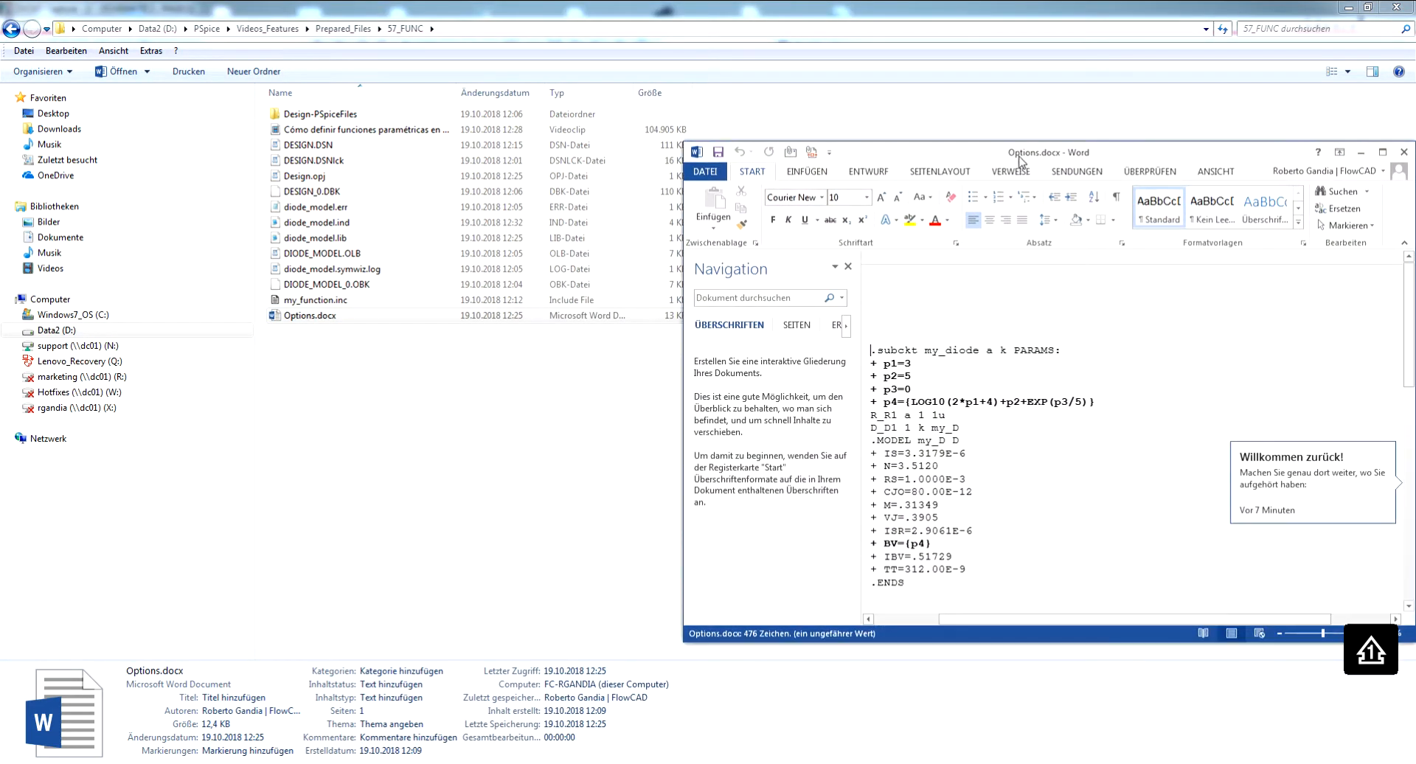
left_click(1289, 151)
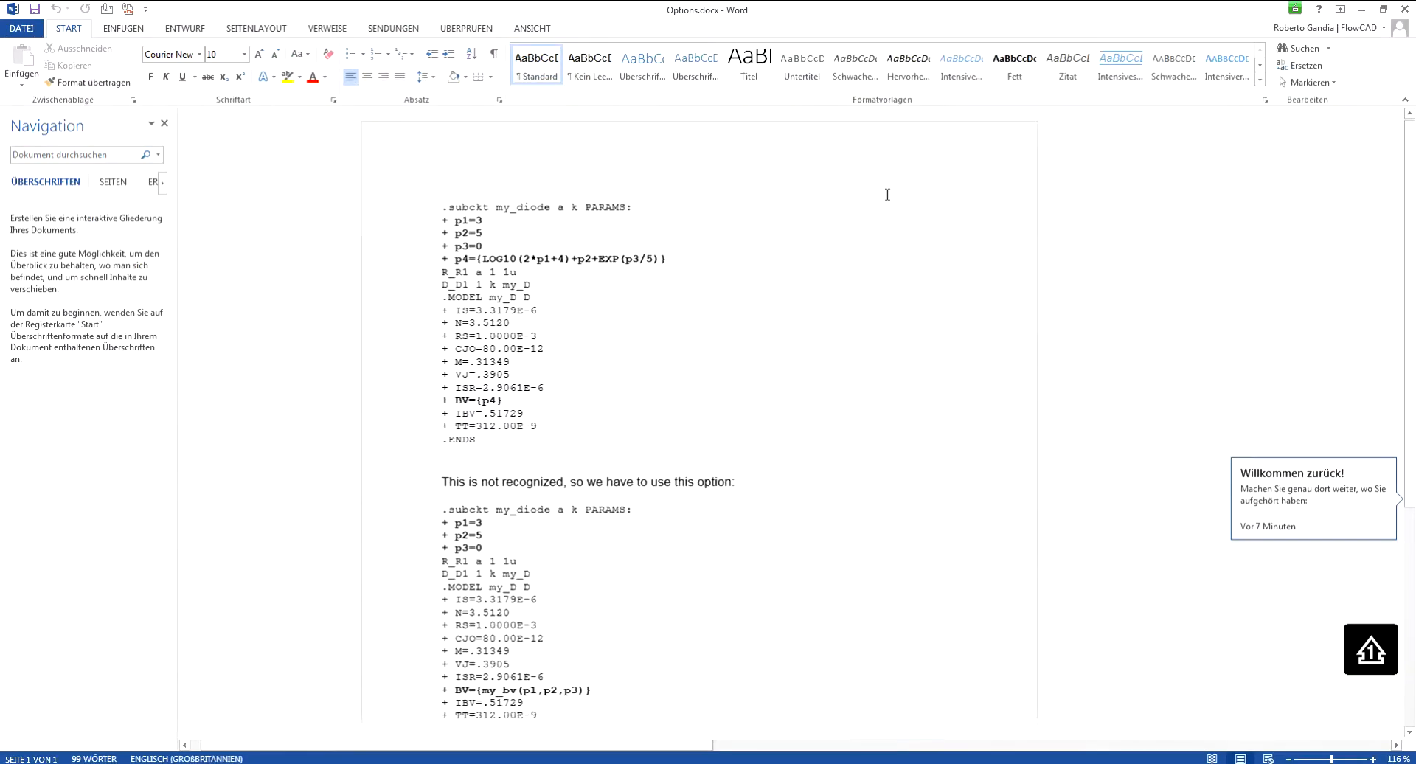
left_click(165, 124)
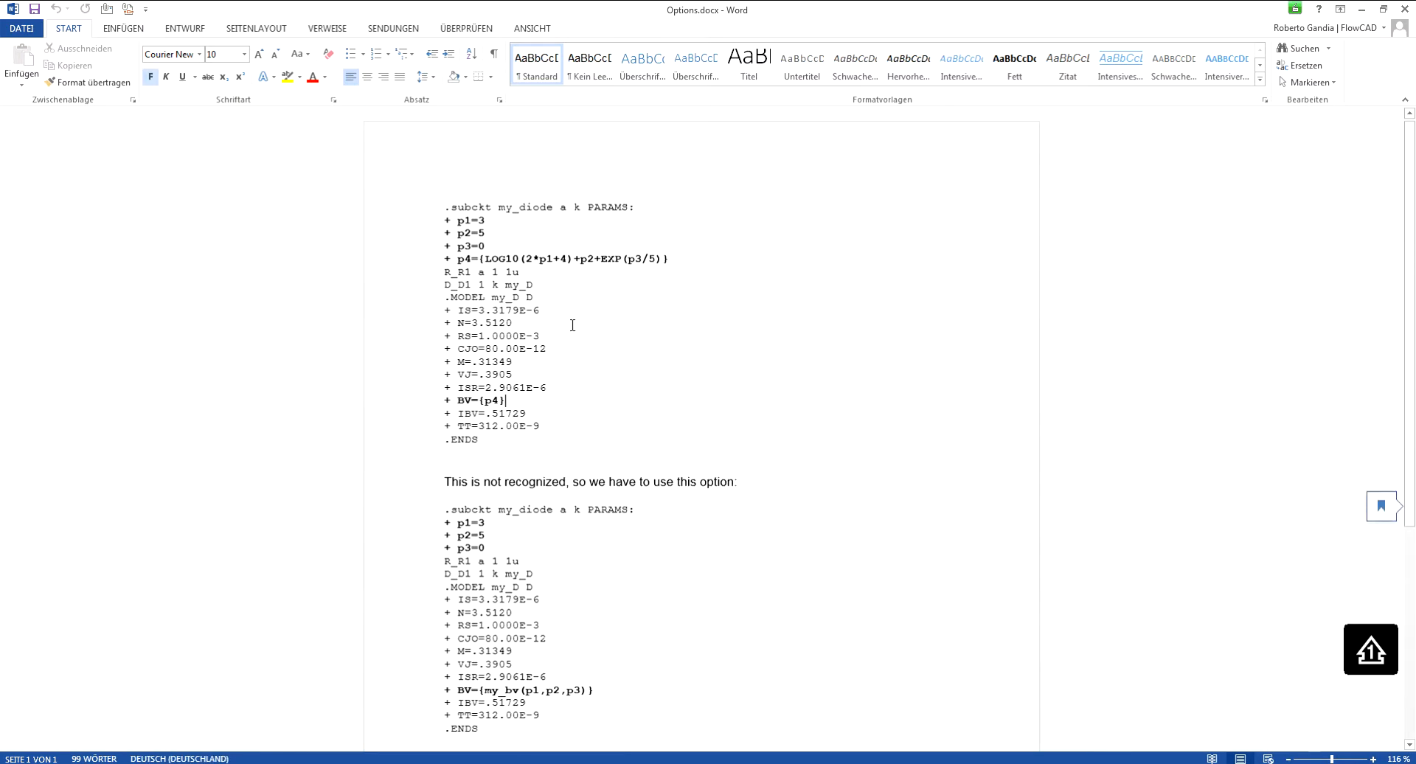
Step: Copy the first my_diode subcircuit listing, with p4={LOG10(2*p1+4)+p2+EXP(p3/5)} and BV={p4}, and minimize Word
left_click(577, 258)
left_click_drag(446, 210, 576, 441)
key("ctrl+c")
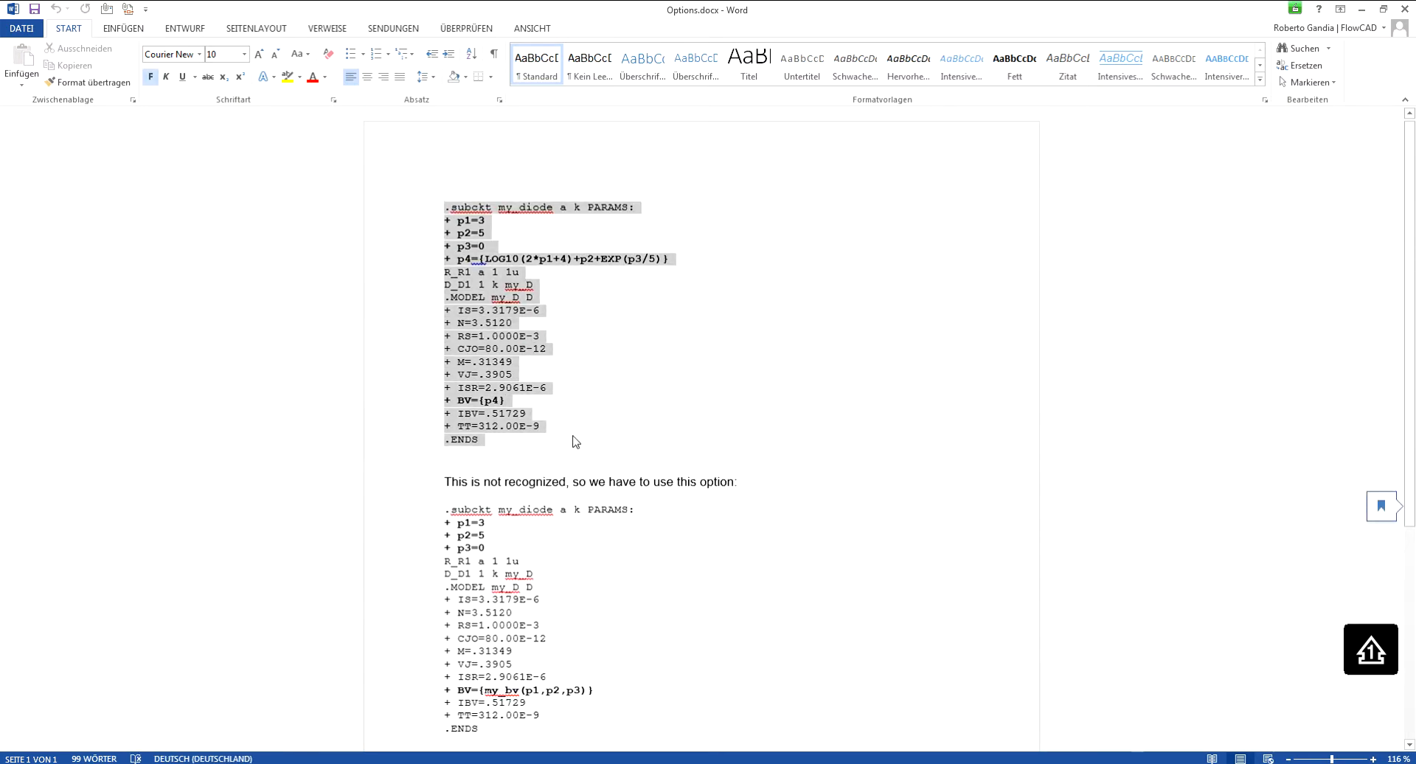
left_click(1361, 11)
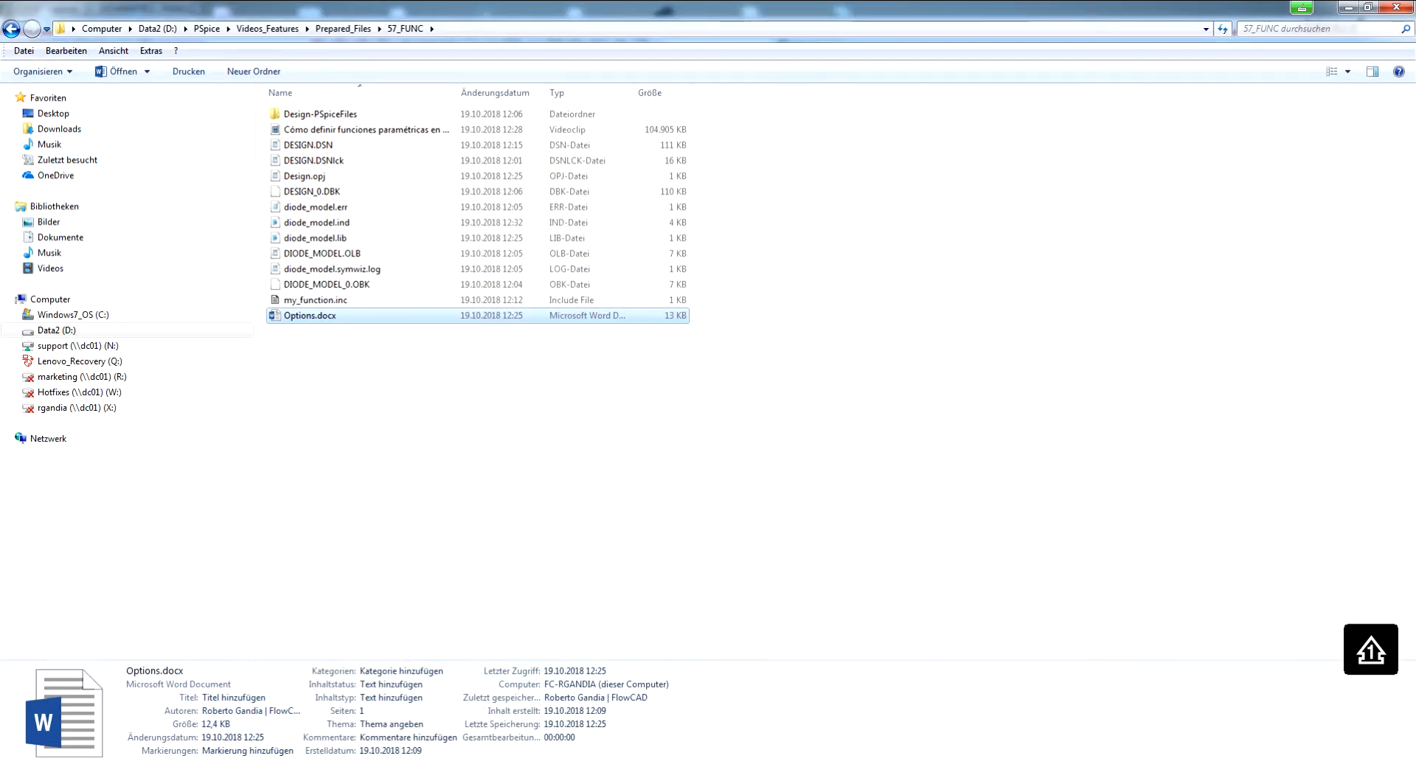
Step: Back in OrCAD Capture, replace diode U1's entire PSpice model text with the copied listing that defines BV={p4}
left_click(295, 763)
right_click(778, 456)
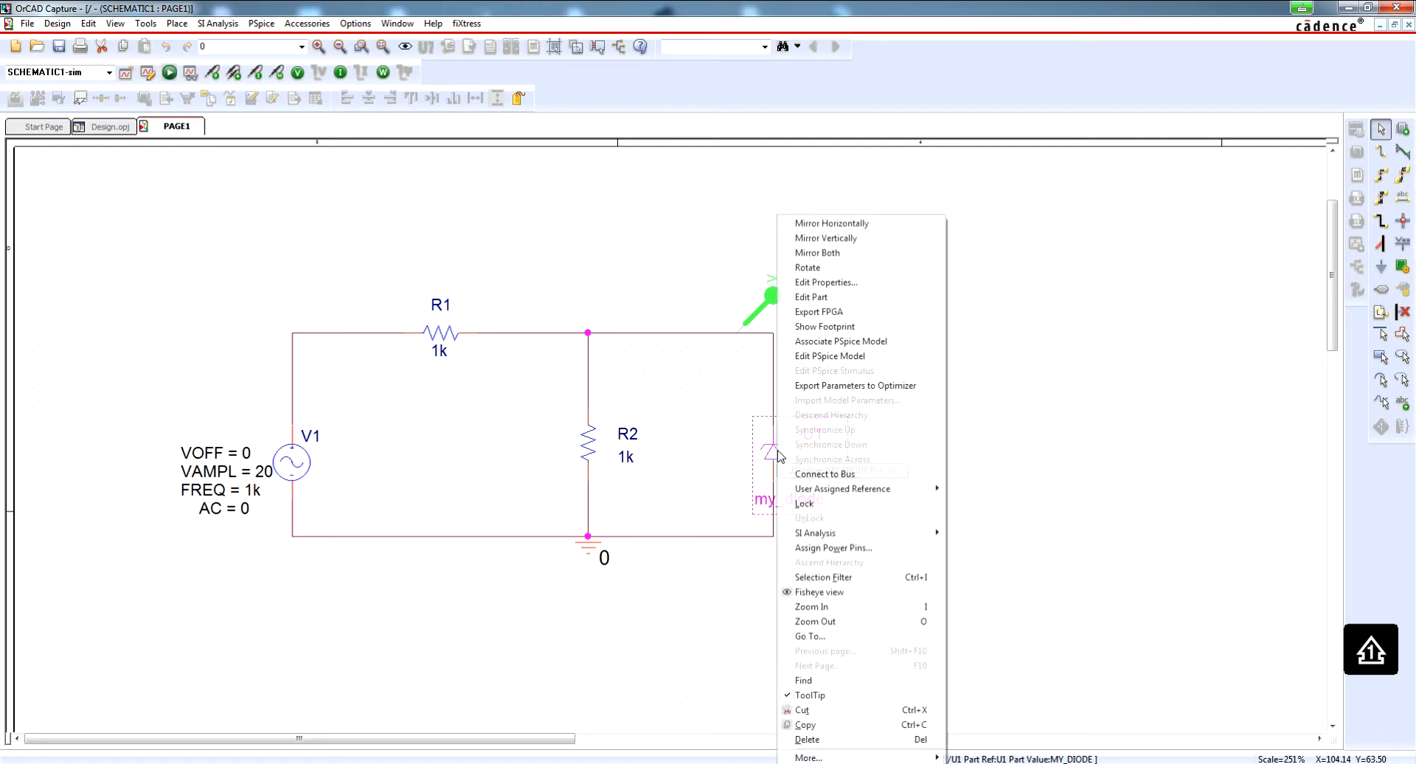
left_click(929, 380)
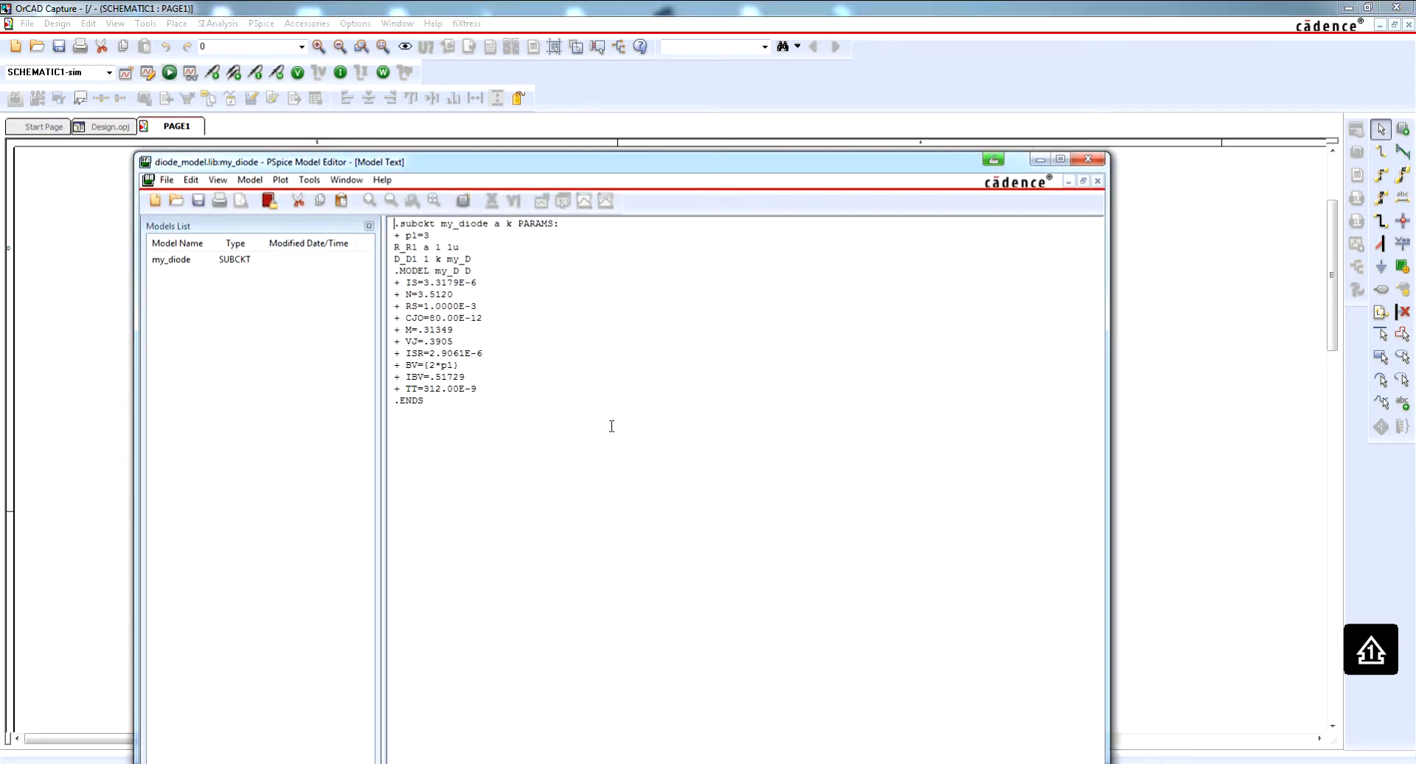
left_click_drag(436, 418, 391, 221)
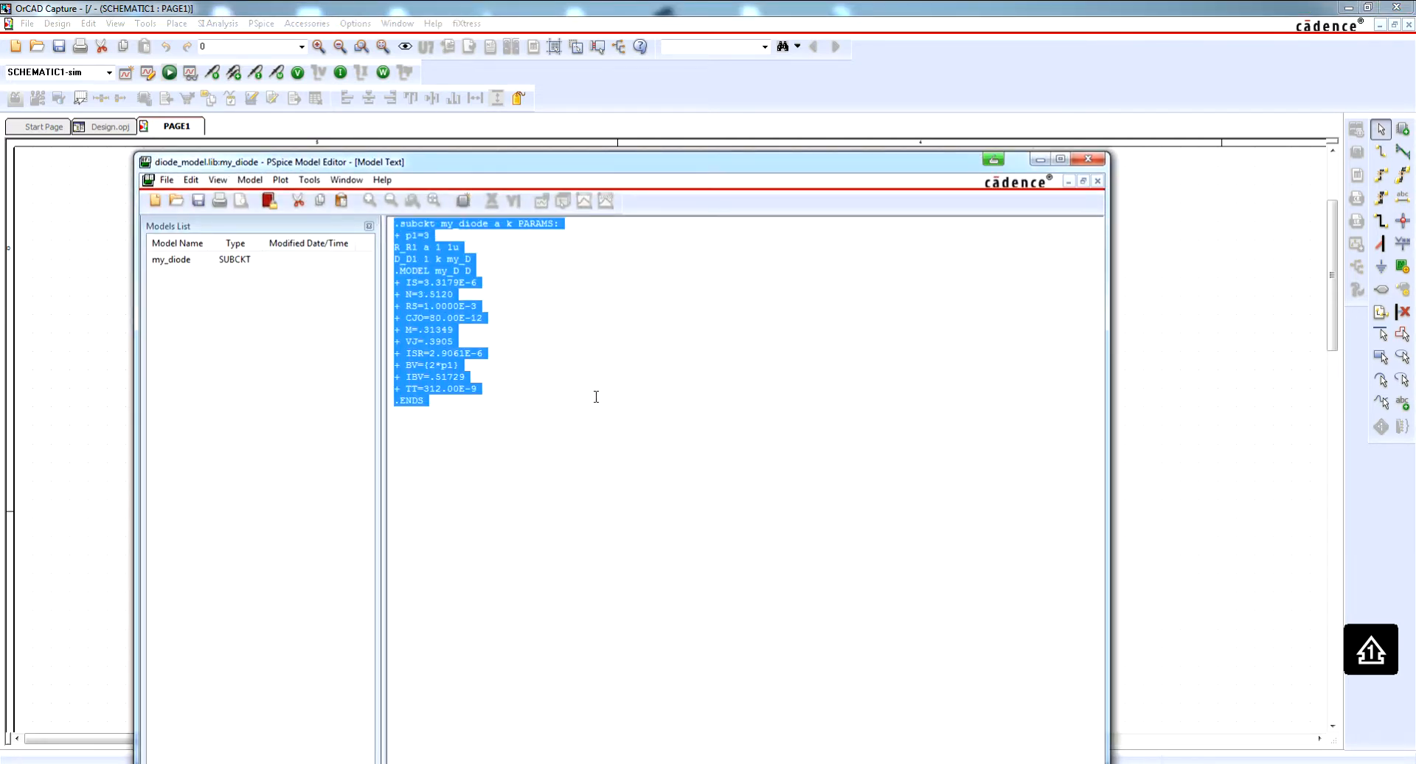
key("ctrl+v")
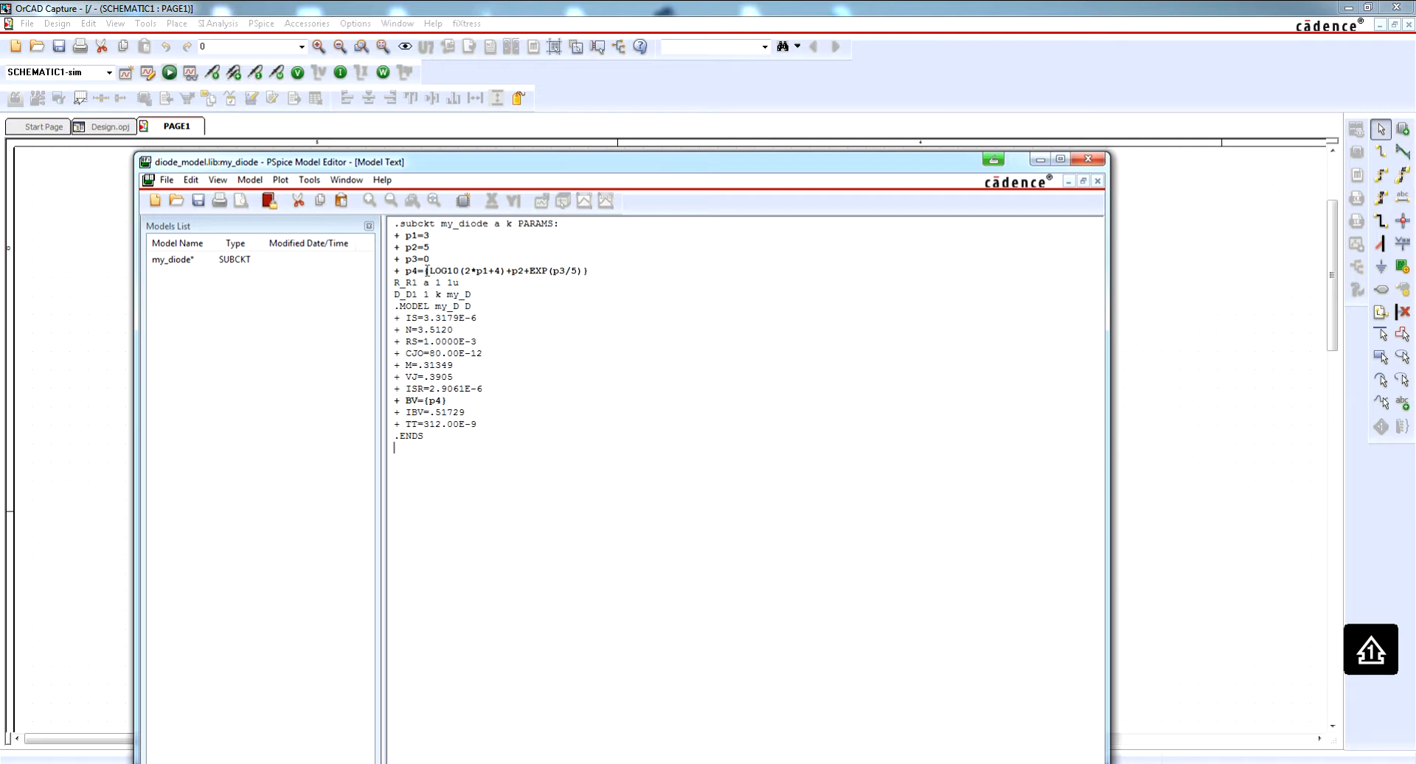
Step: Save the p4-based model to diode_model.lib and rerun the simulation to check its output file
left_click_drag(426, 270, 593, 272)
left_click(596, 273)
left_click(1088, 160)
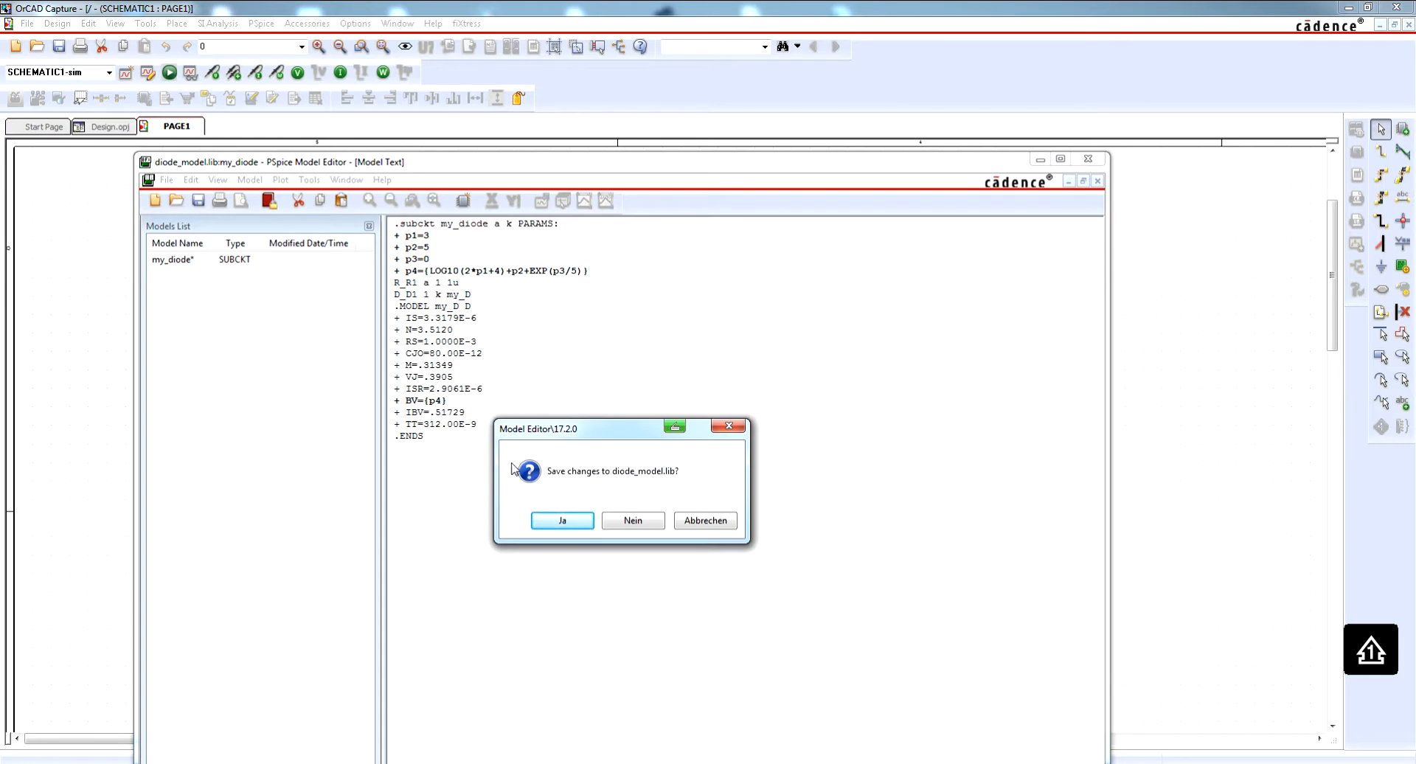
left_click(561, 520)
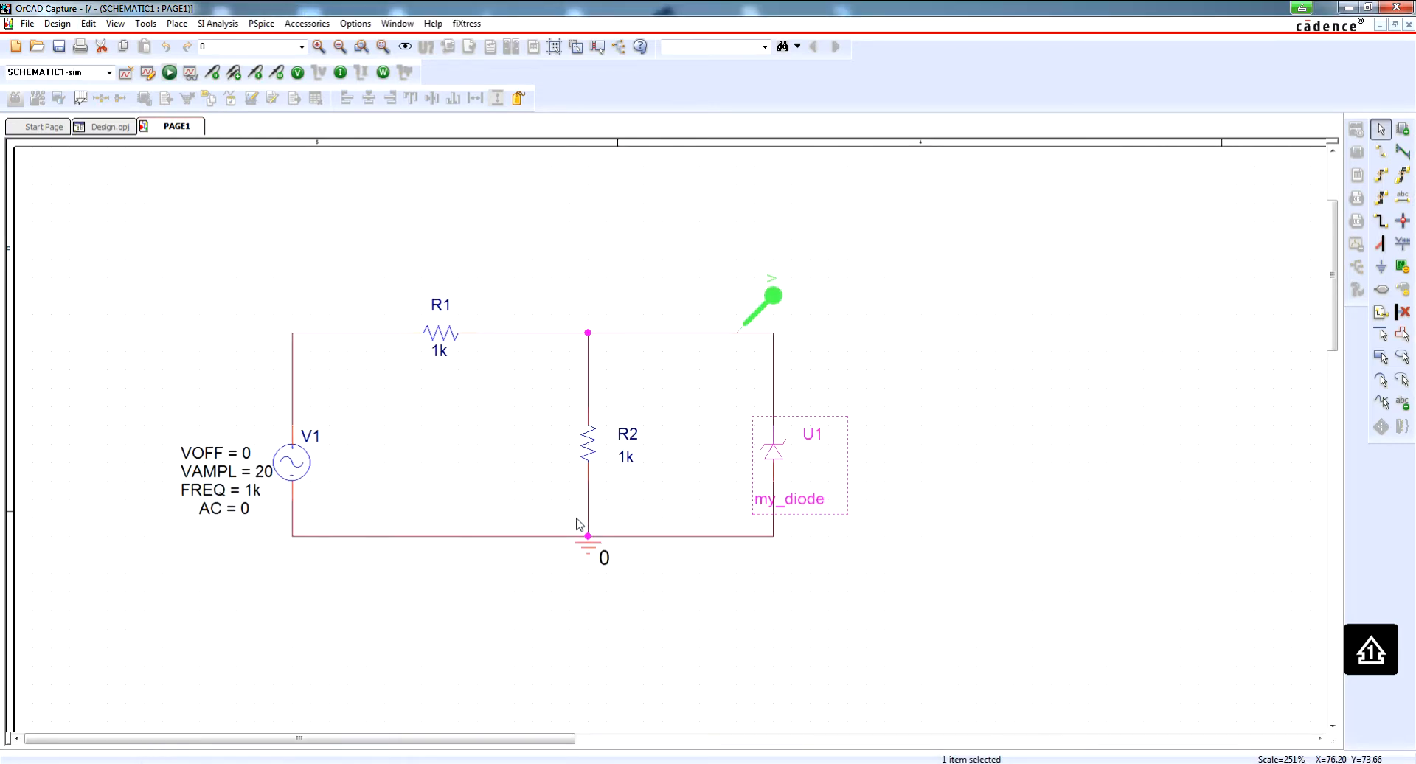
left_click(163, 72)
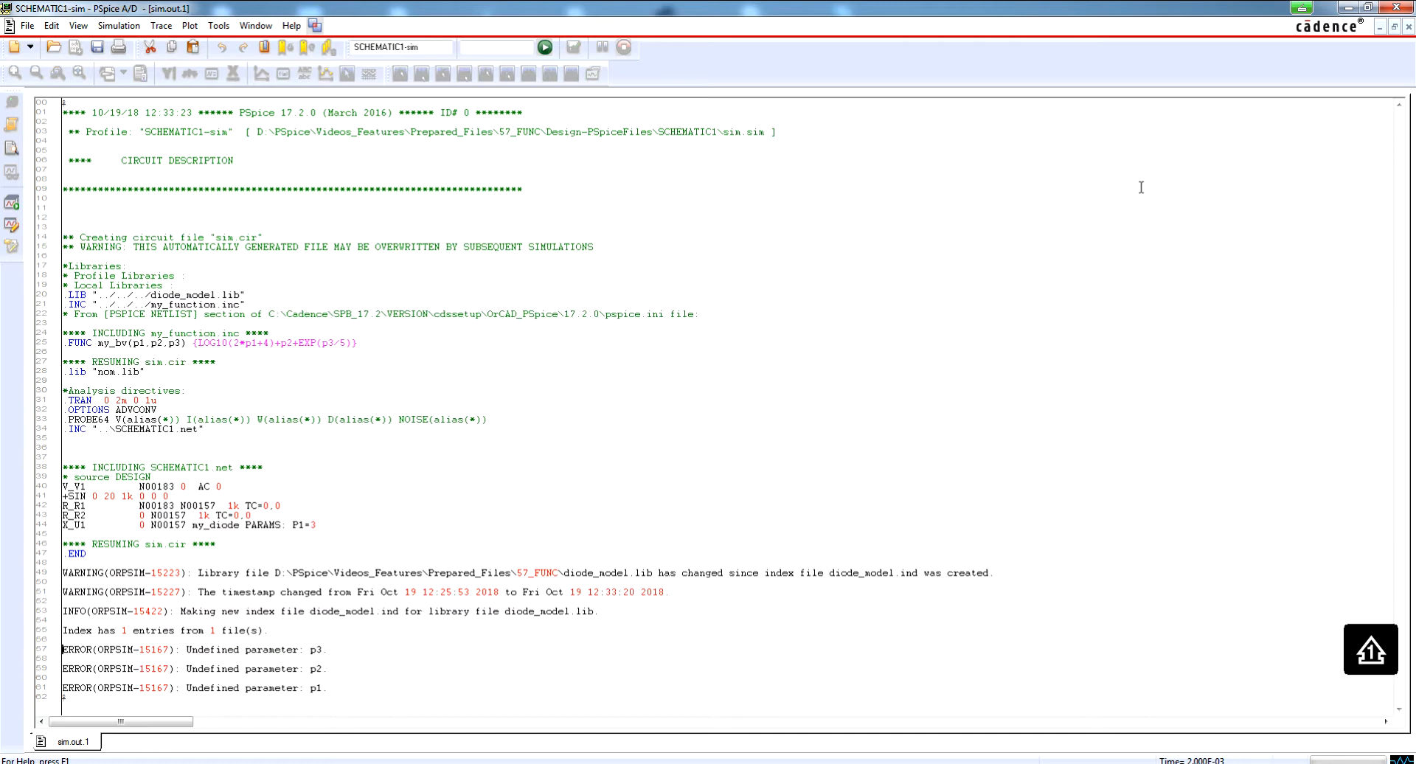
left_click(1350, 7)
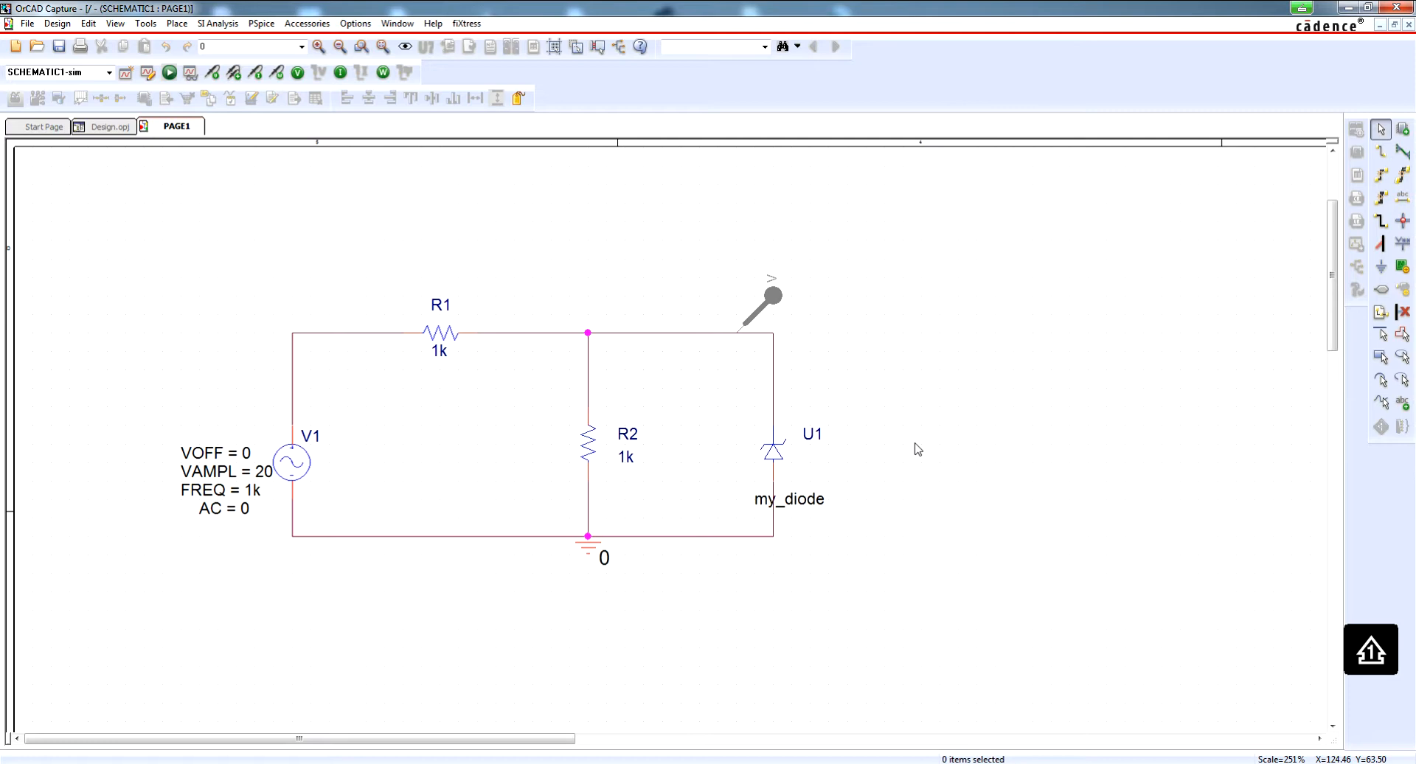
Step: Switch to Options.docx in Word and copy the second my_diode listing, which uses BV={my_bv(p1,p2,p3)}
left_click(492, 763)
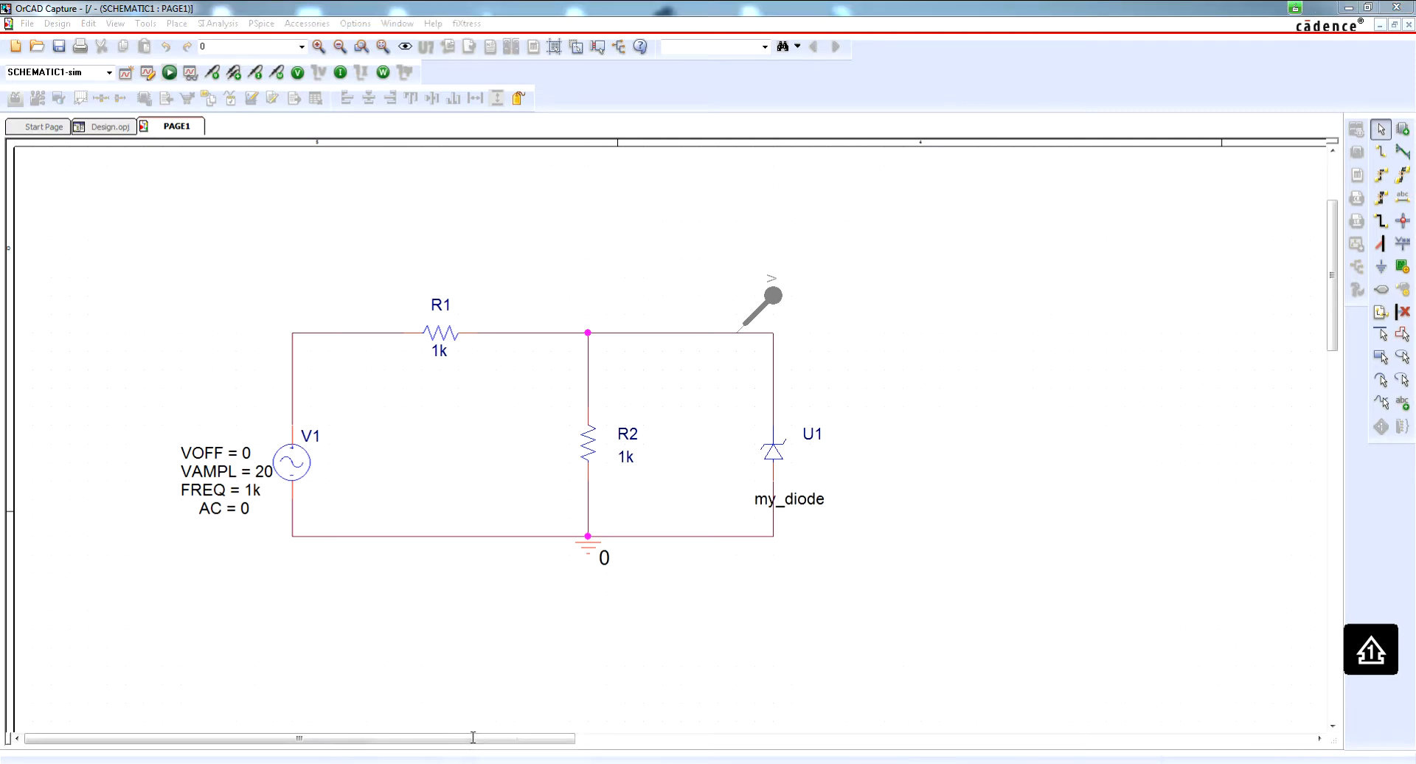
scroll(527, 416, "down", 4)
left_click_drag(443, 352, 565, 572)
right_click(494, 488)
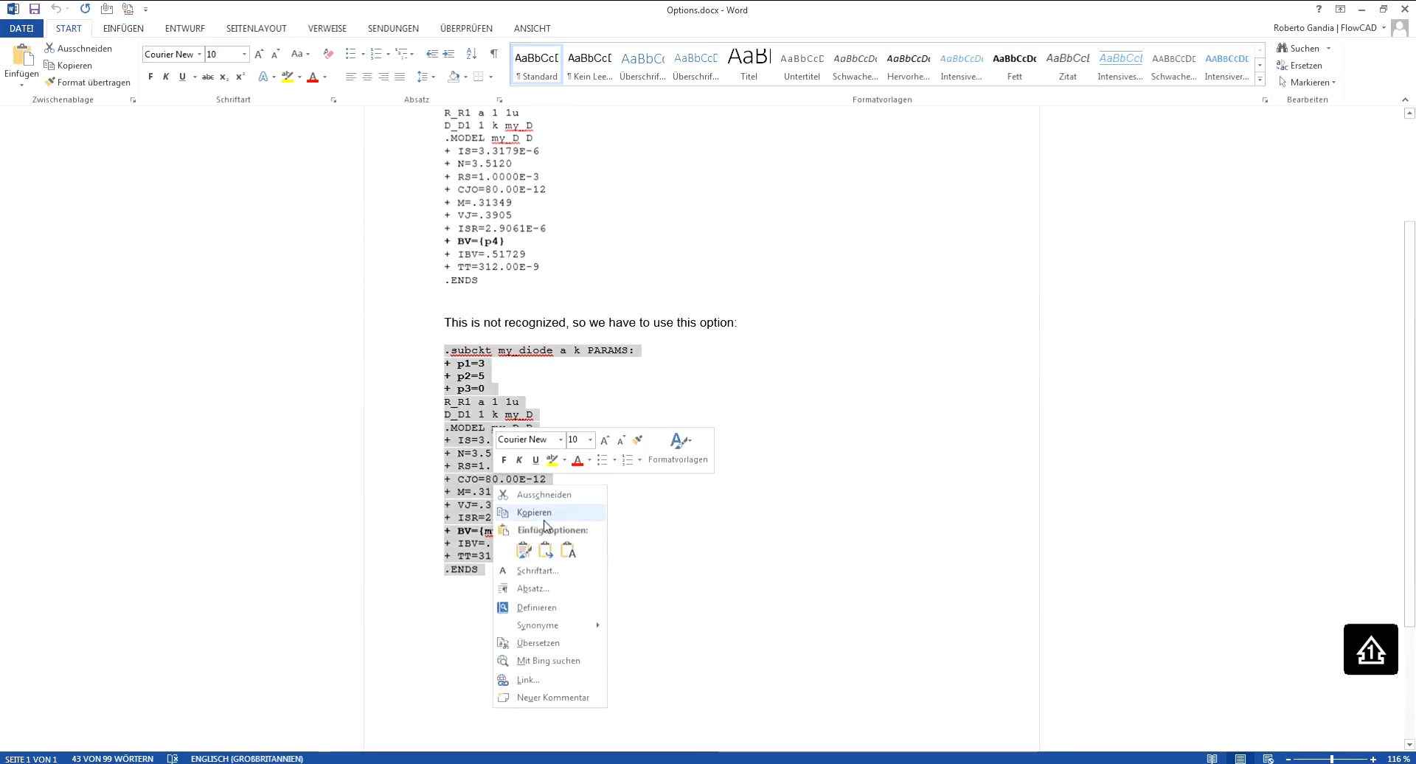
left_click(542, 512)
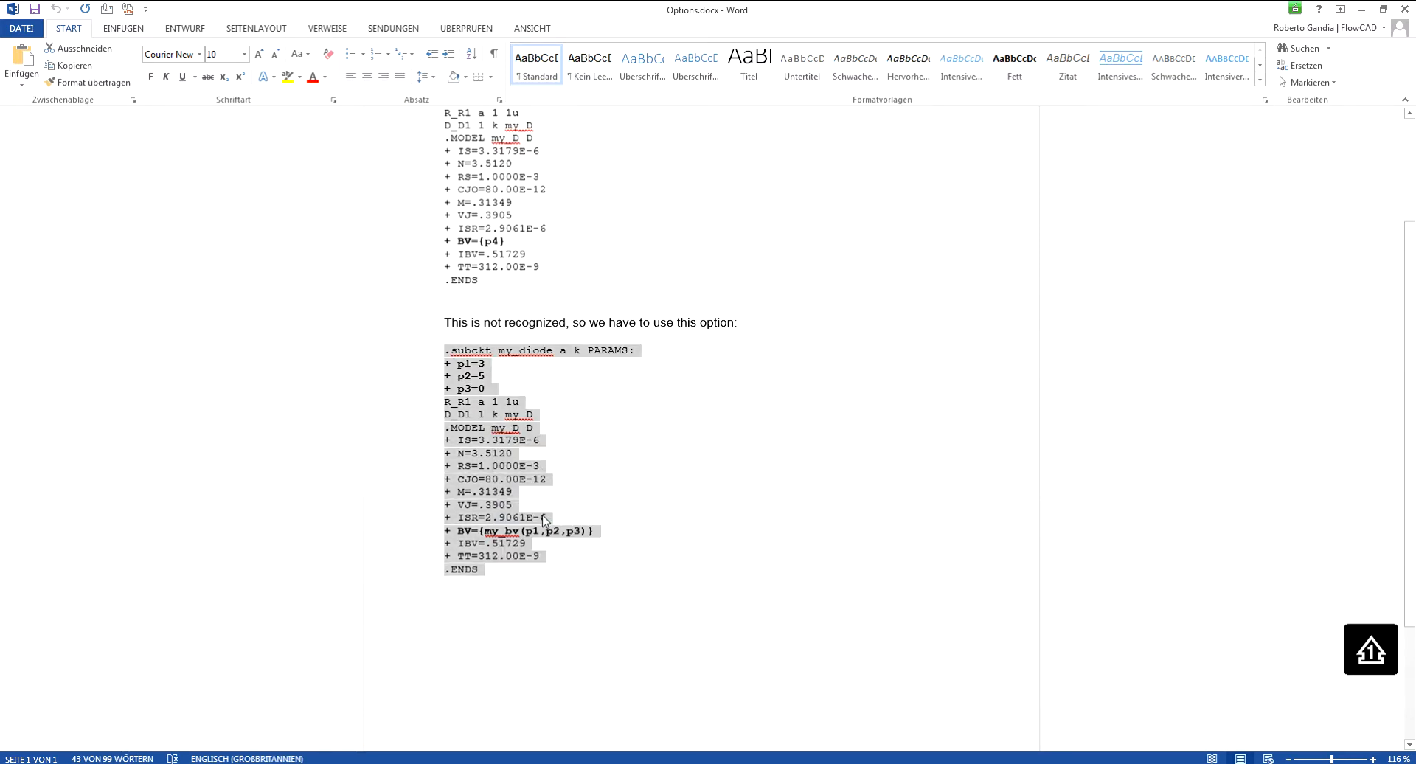
left_click(1361, 9)
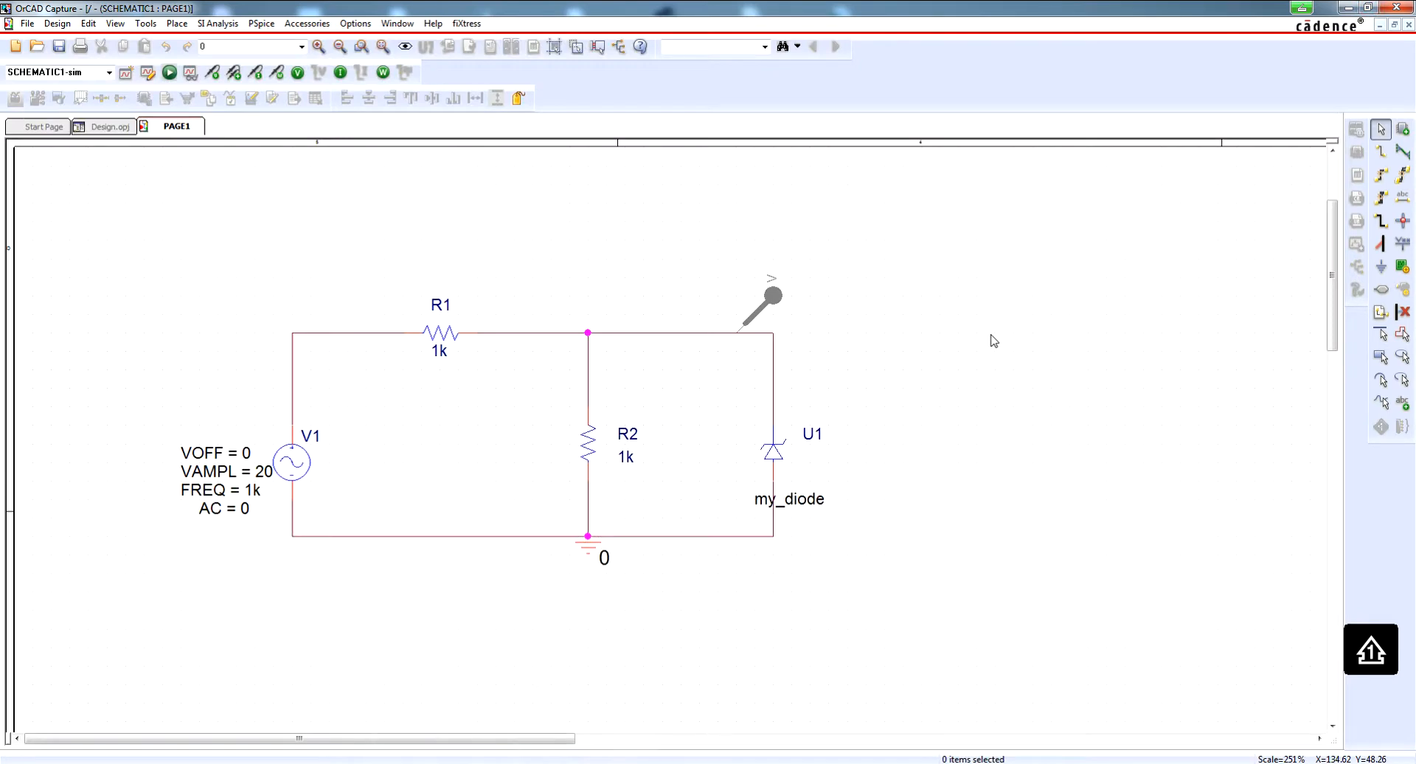
Step: Replace diode U1's entire PSpice model text with the copied listing that defines BV={my_bv(p1,p2,p3)}
right_click(771, 455)
left_click(771, 454)
left_click(773, 464)
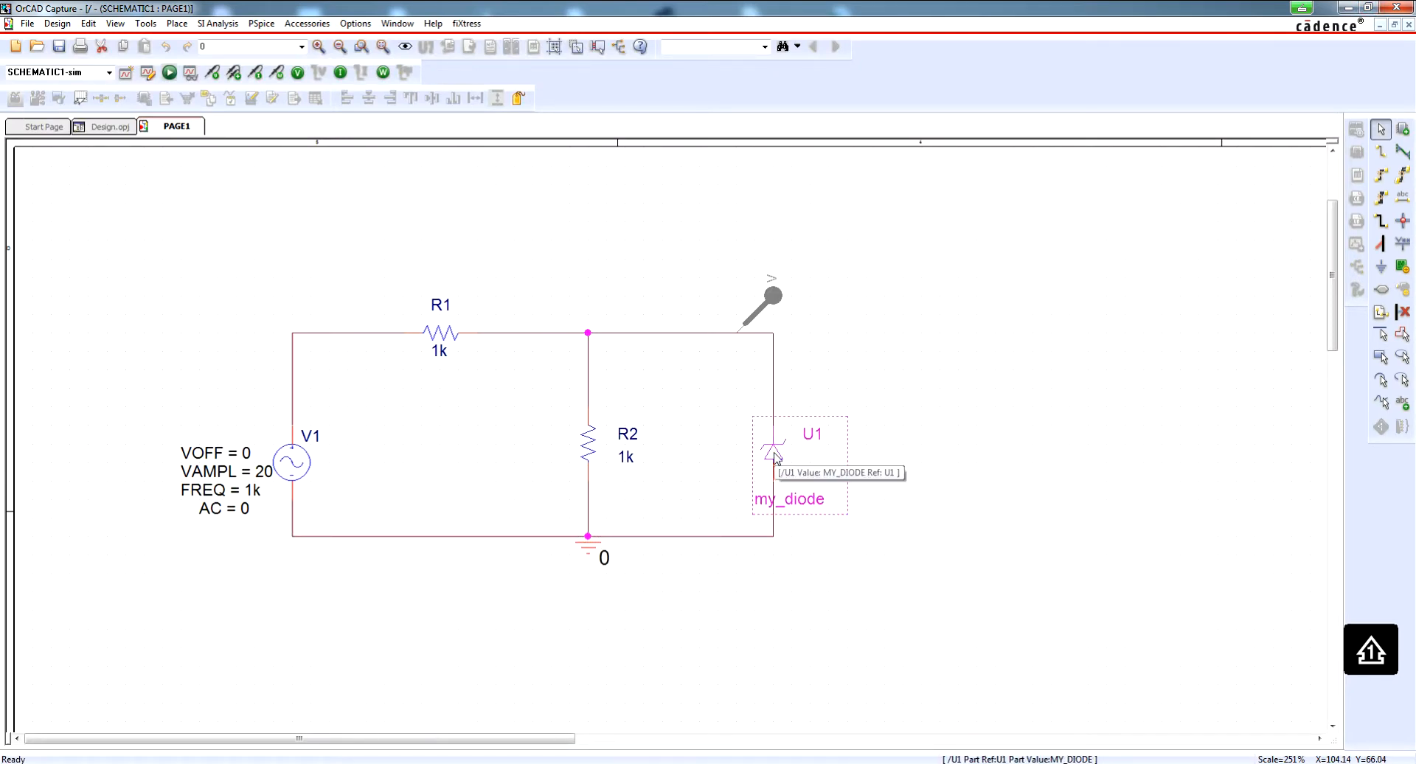
right_click(772, 465)
left_click(838, 357)
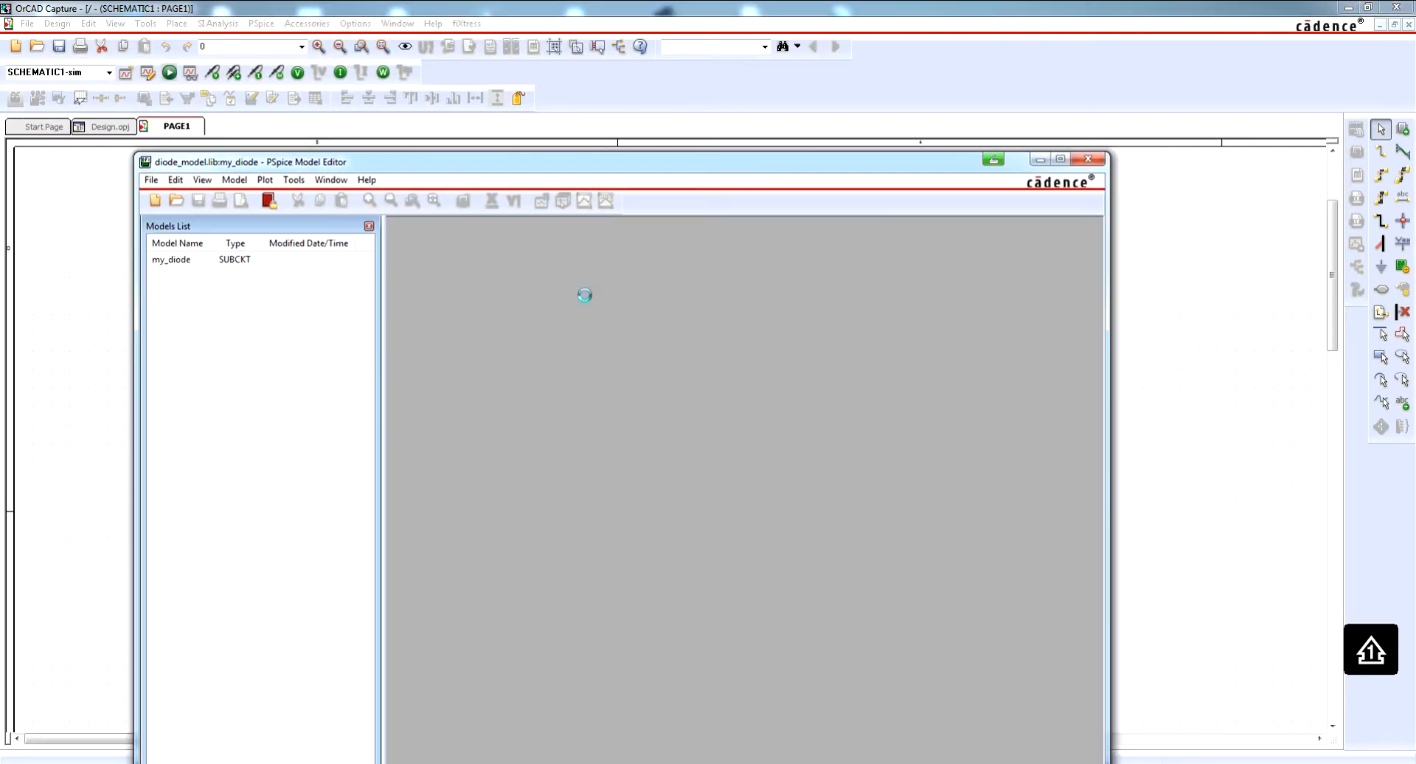
key("ctrl+a")
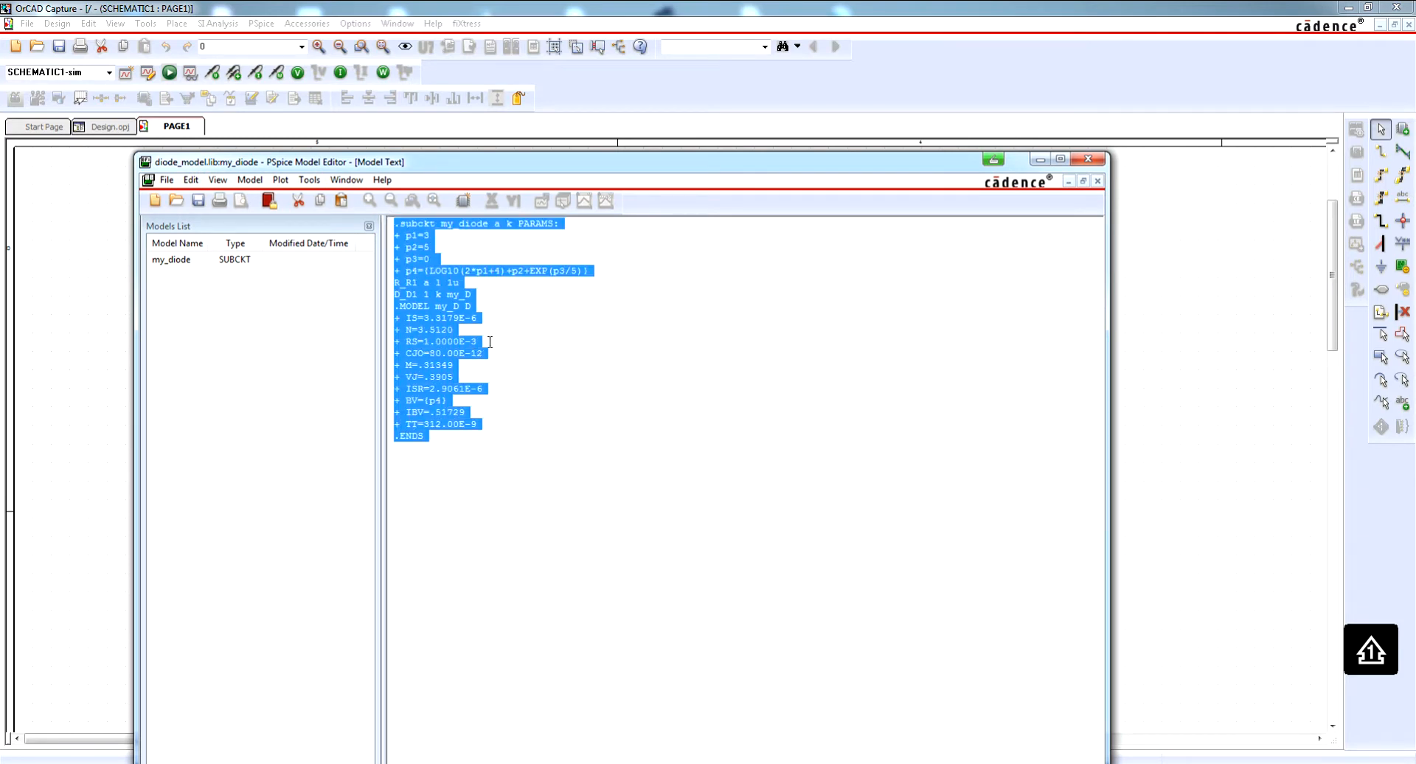
key("ctrl+v")
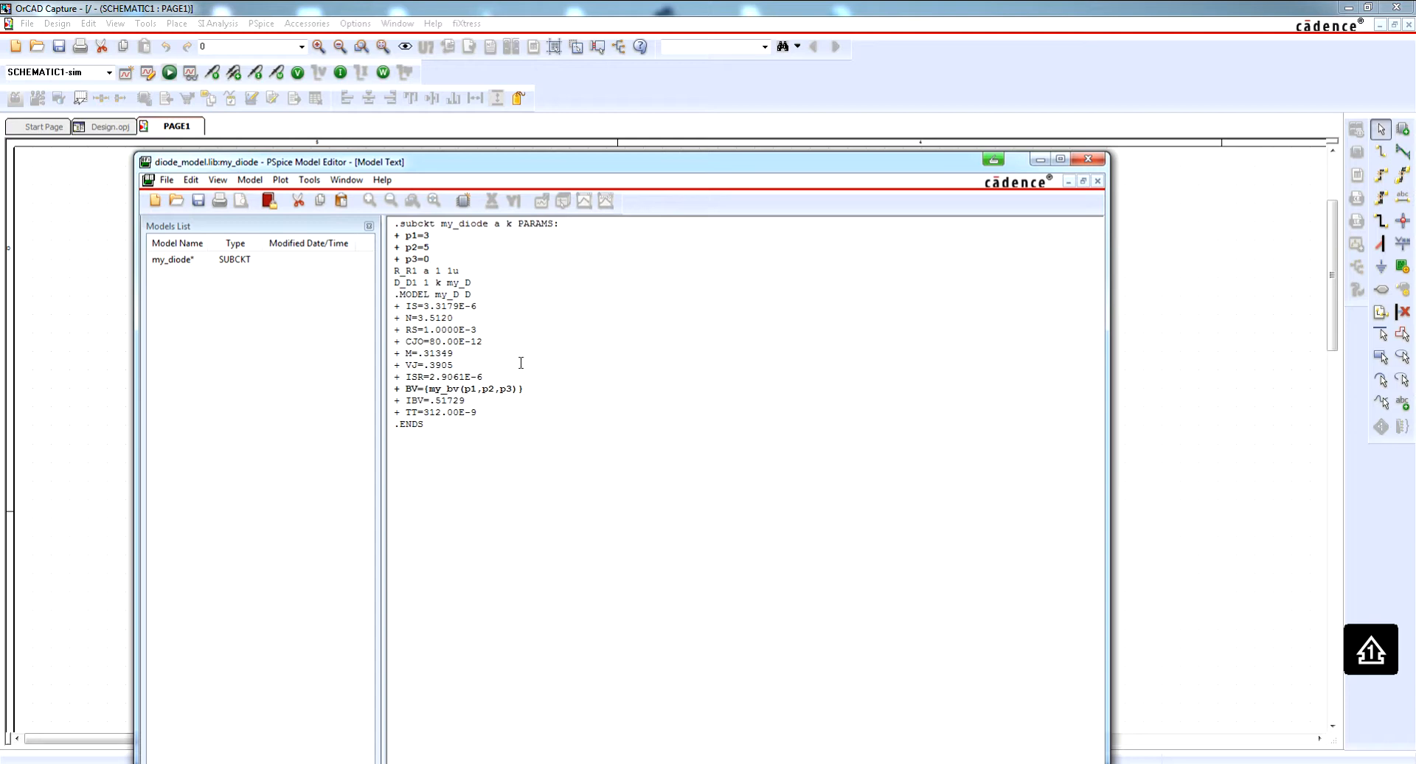
Step: Review the my_bv function call and its arguments, then close the Model Editor, saving the changes to diode_model.lib
left_click_drag(400, 389, 526, 390)
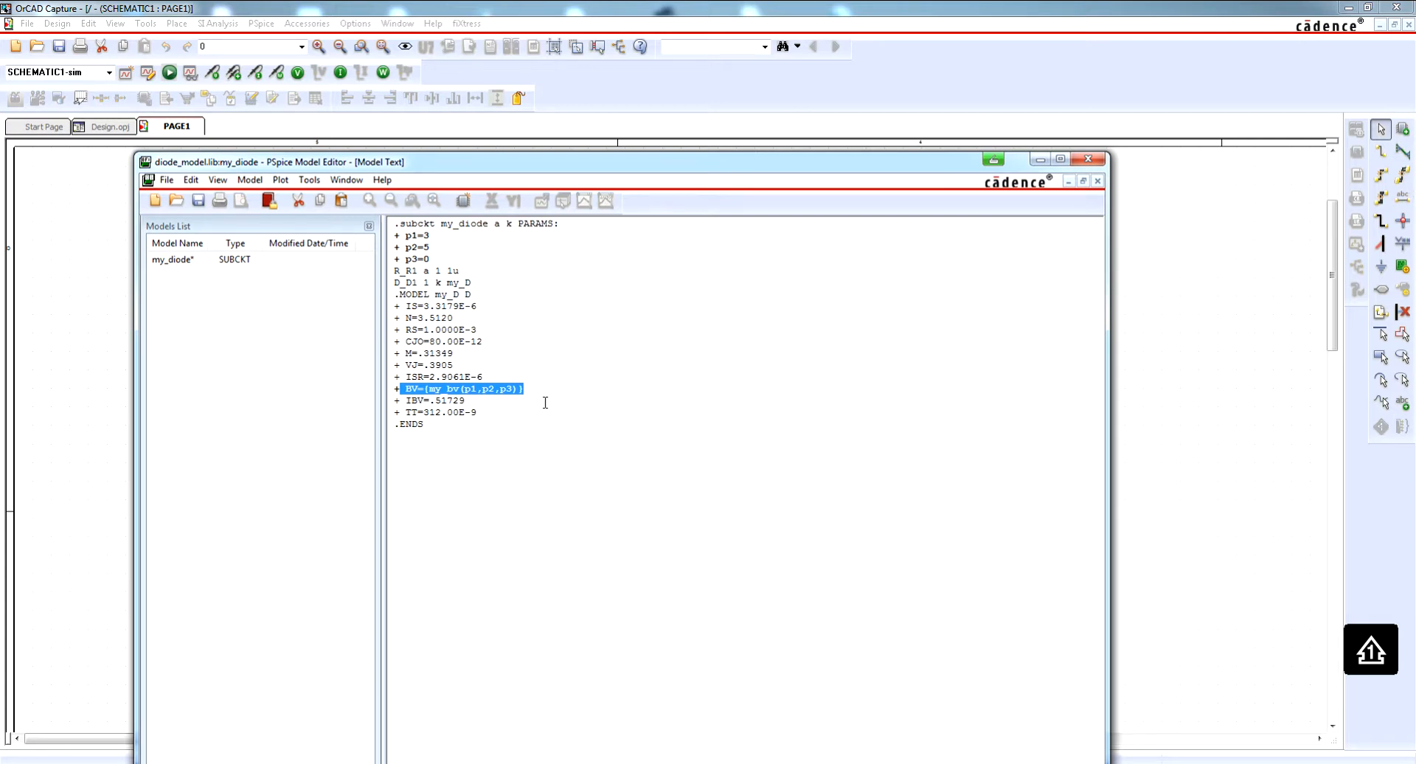
left_click(544, 402)
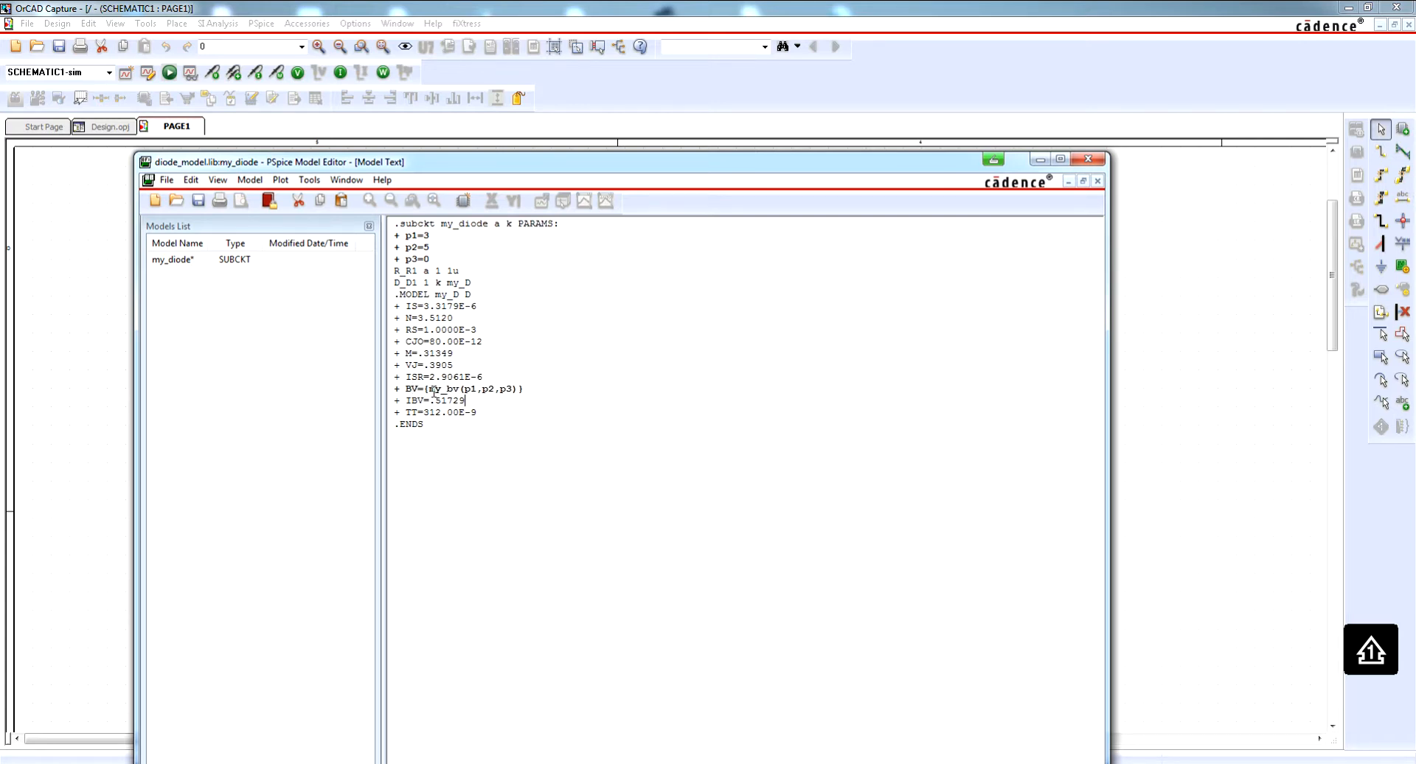
double_click(434, 389)
left_click(467, 400)
left_click_drag(465, 389, 514, 389)
left_click(514, 388)
left_click(1087, 159)
left_click(576, 522)
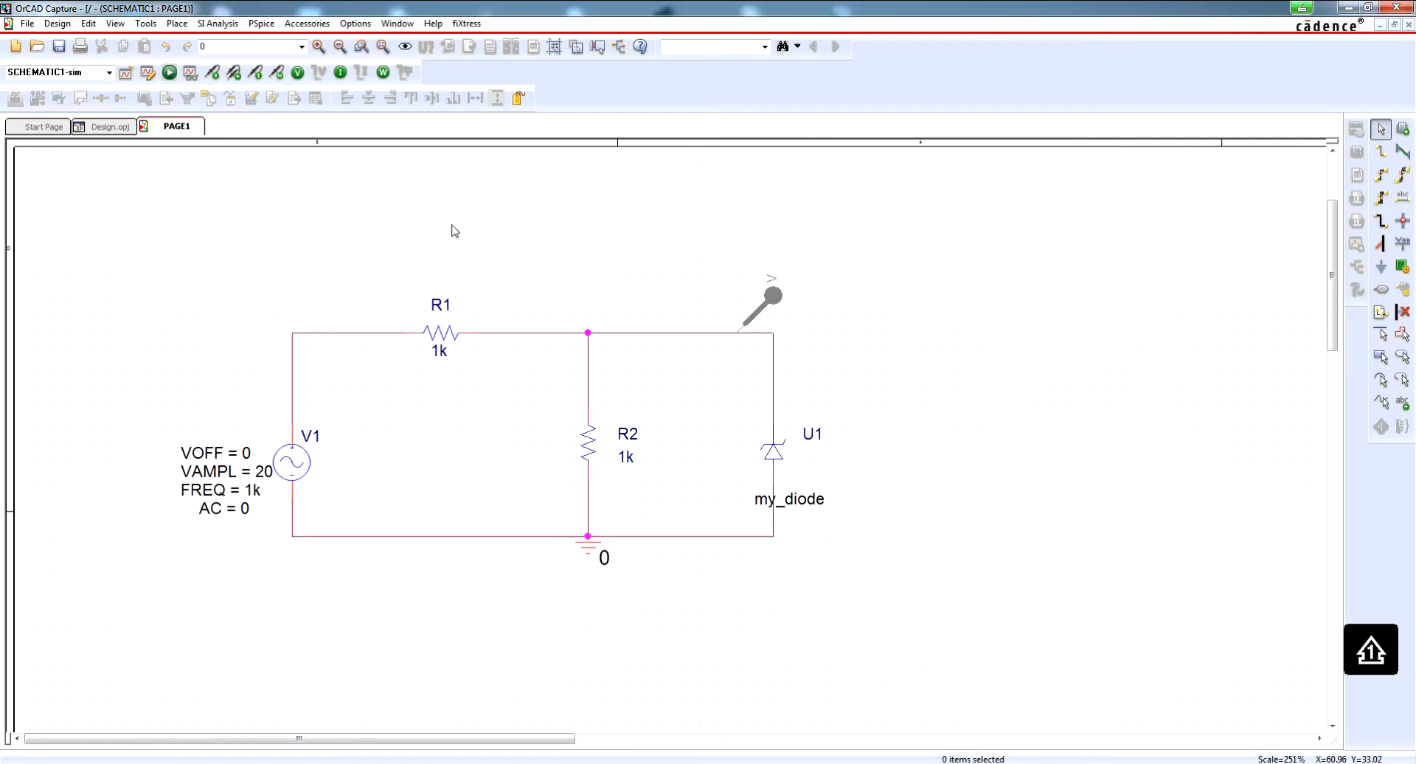
Step: Open the simulation profile's settings and show the Include category of its configuration files
left_click(148, 72)
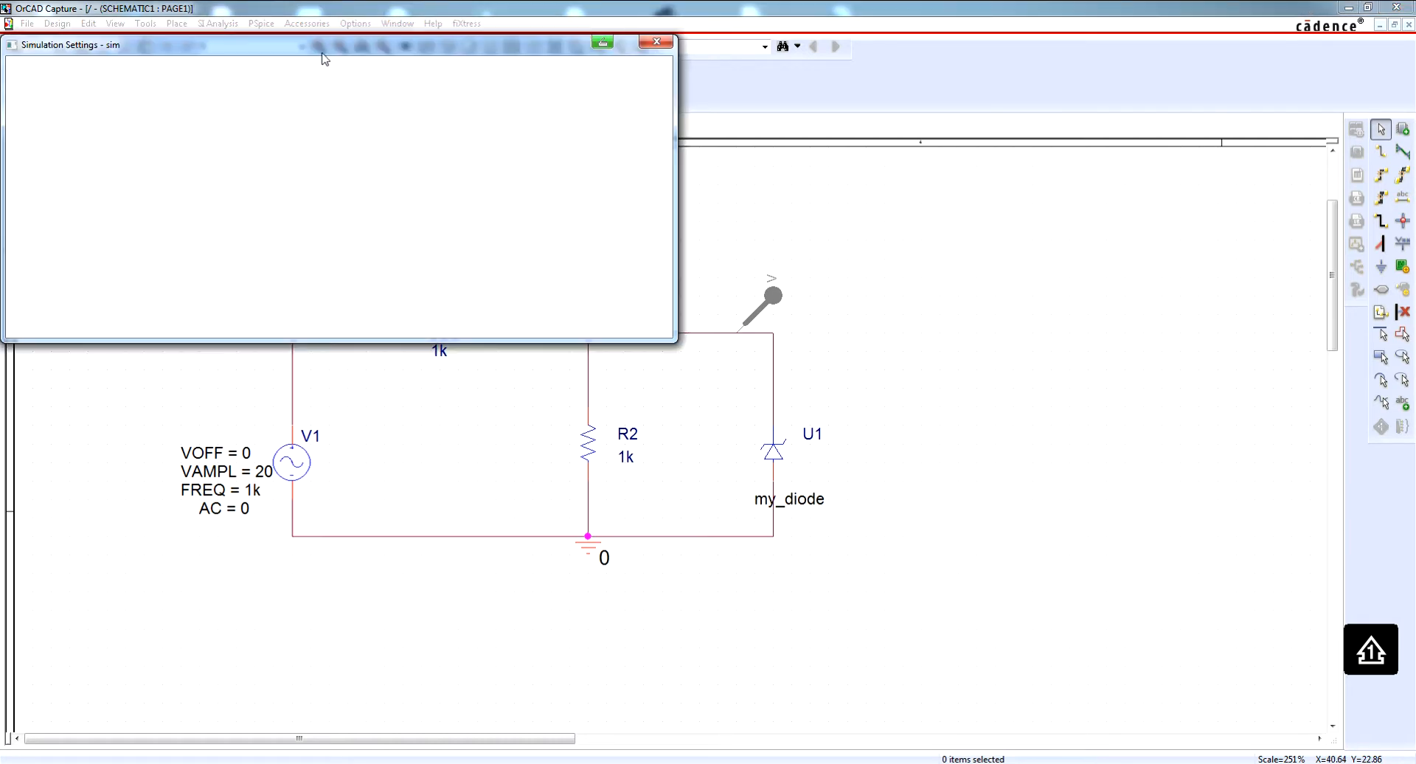
left_click(184, 122)
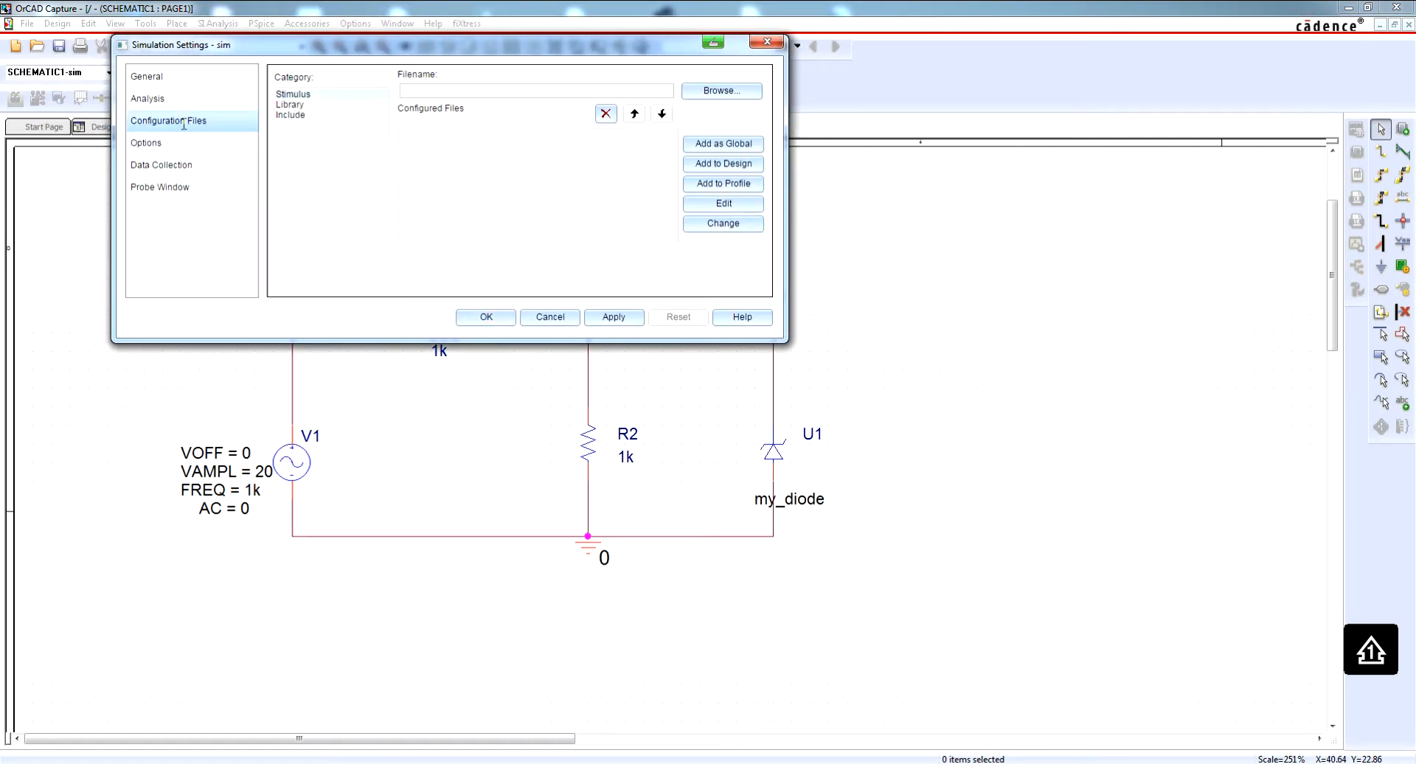
left_click(293, 115)
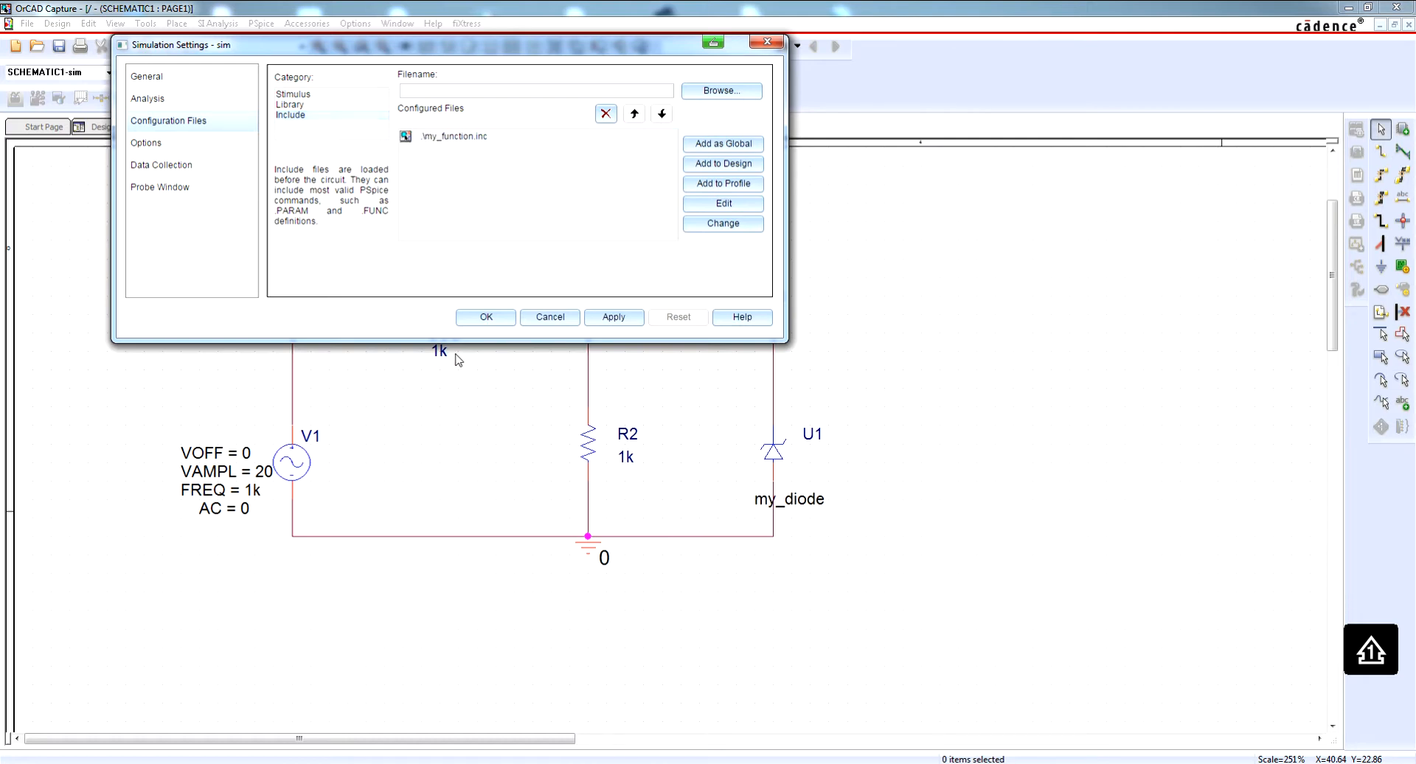
Step: Switch to the 57_FUNC folder in Windows Explorer and open the include file my_function.inc in WordPad
left_click(148, 763)
left_click(218, 723)
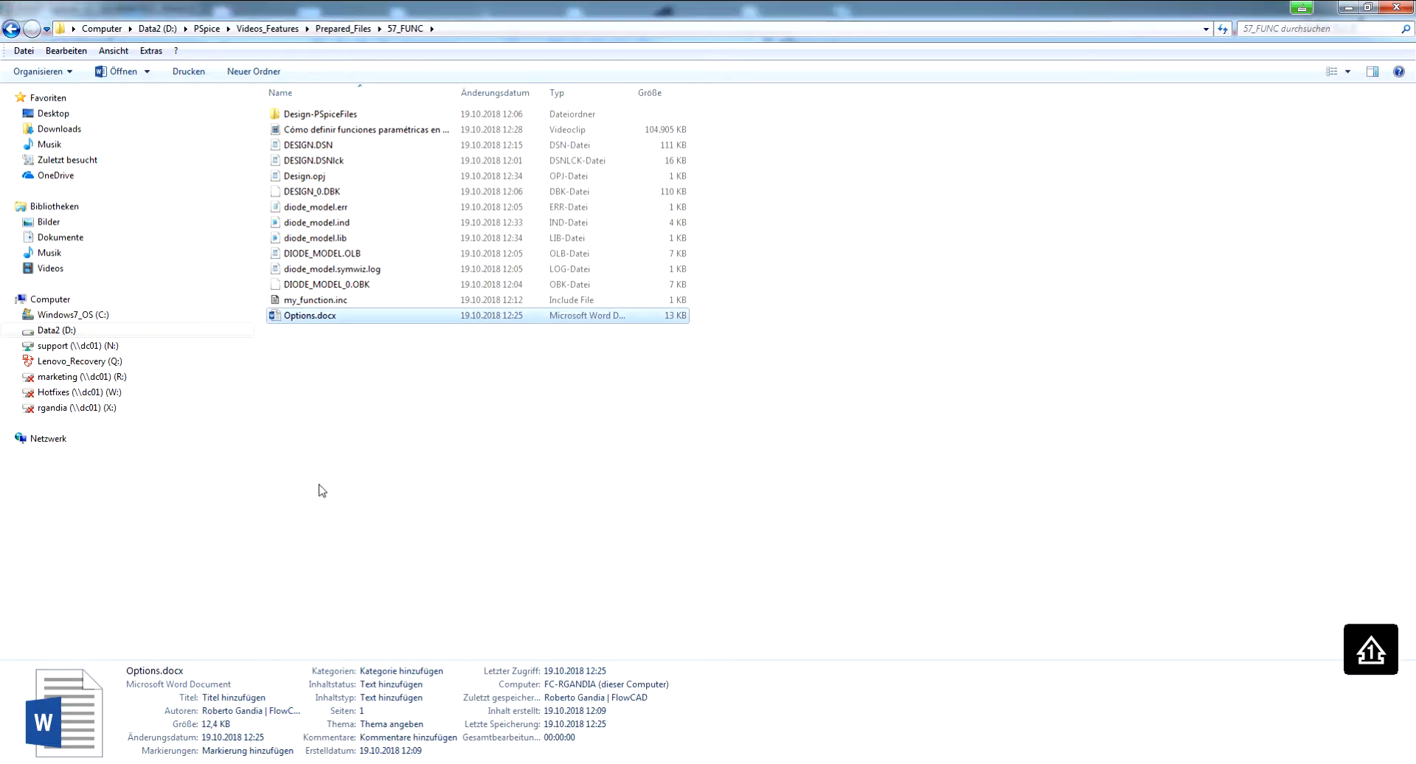
right_click(332, 300)
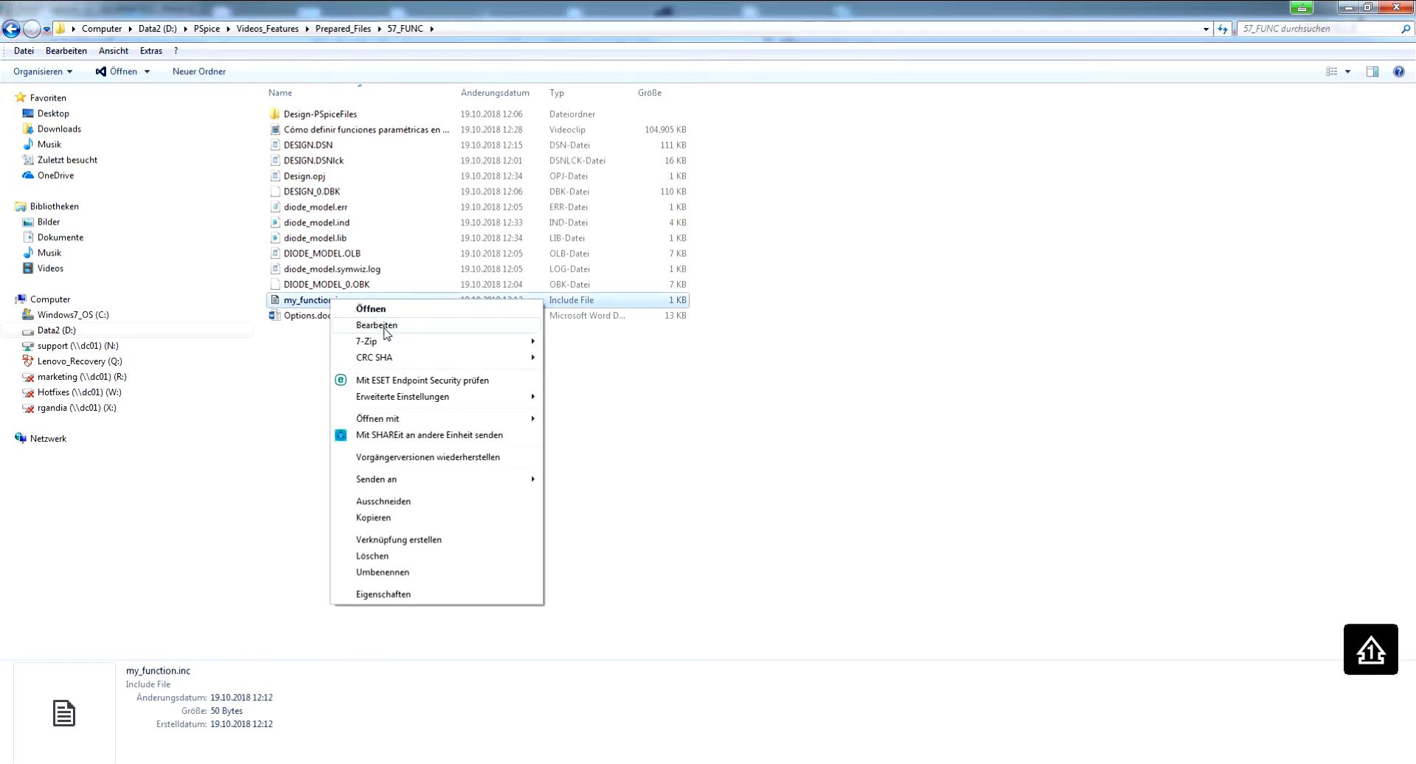
left_click(335, 318)
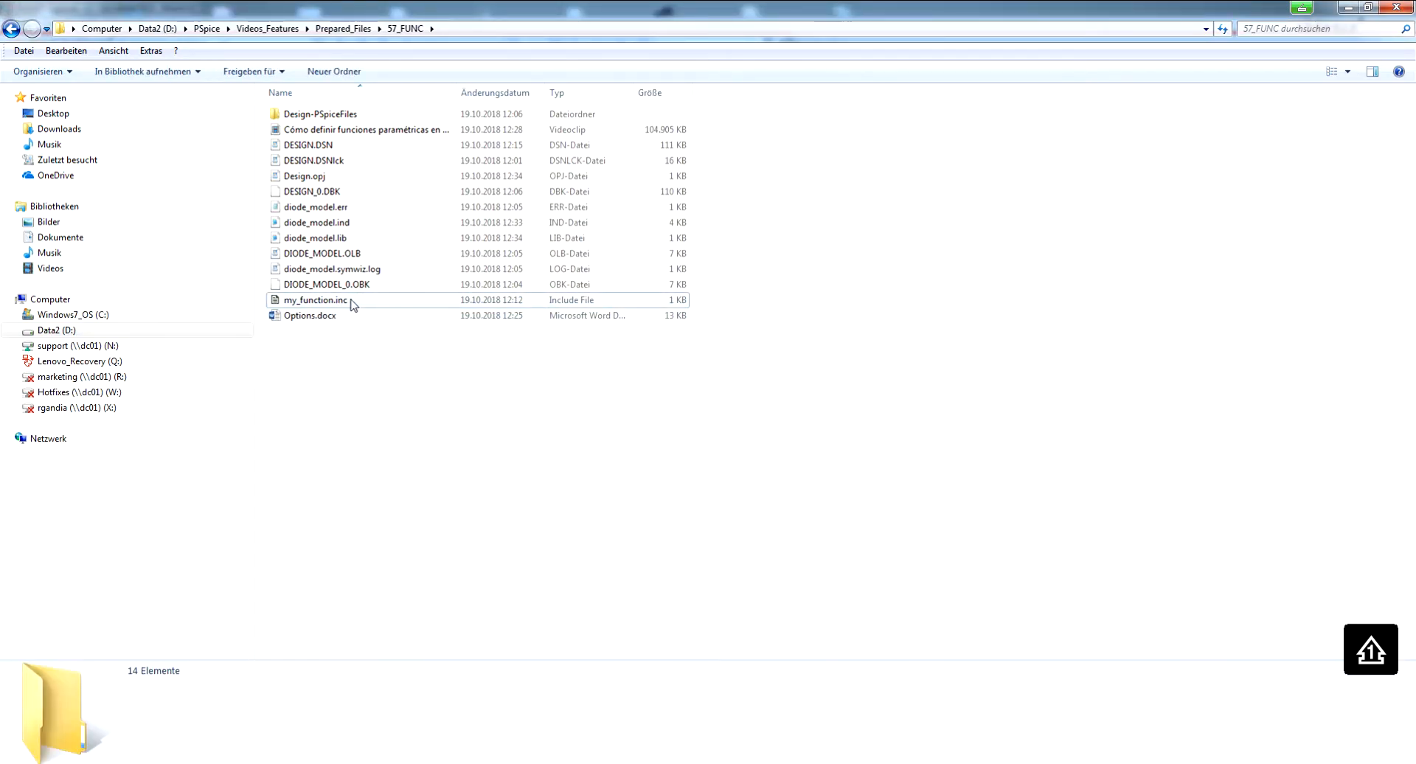
right_click(342, 301)
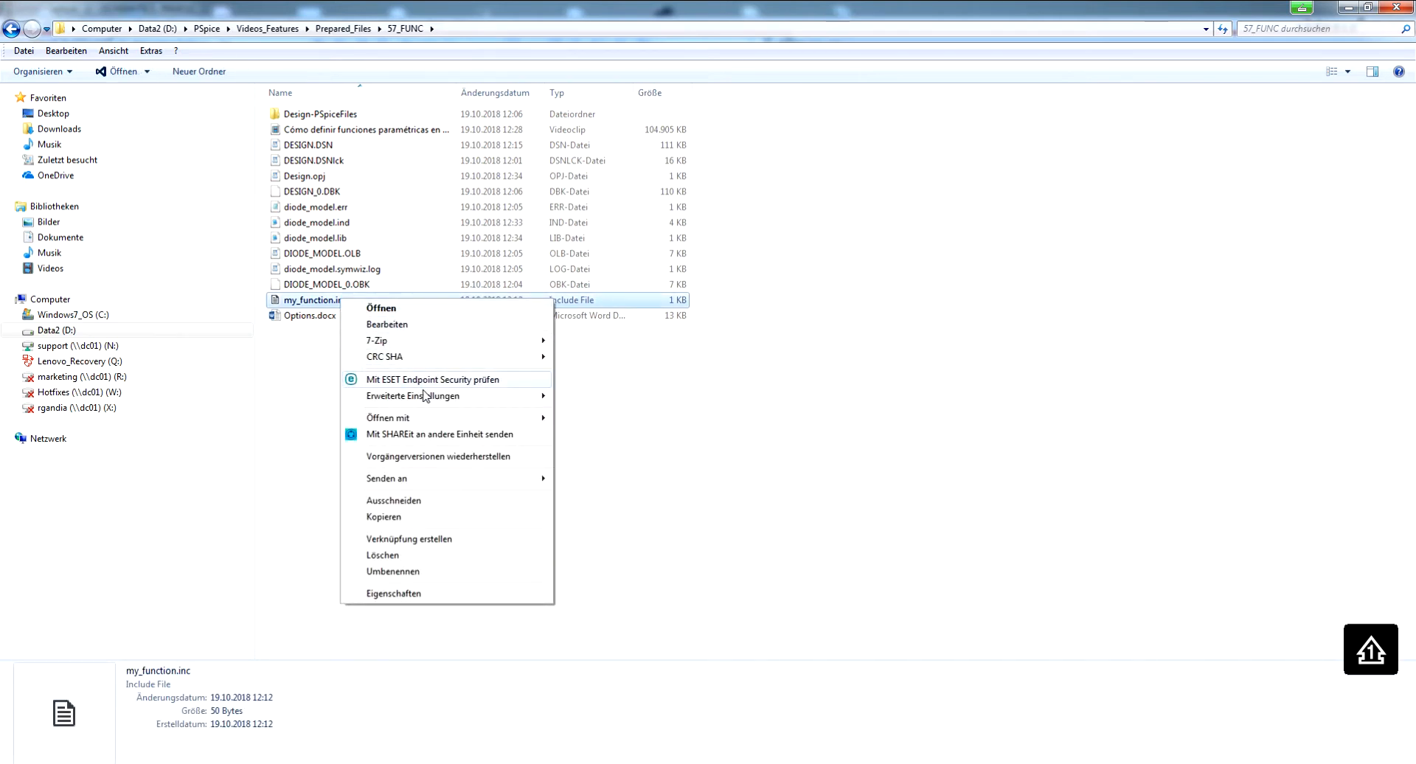
mouse_move(433, 418)
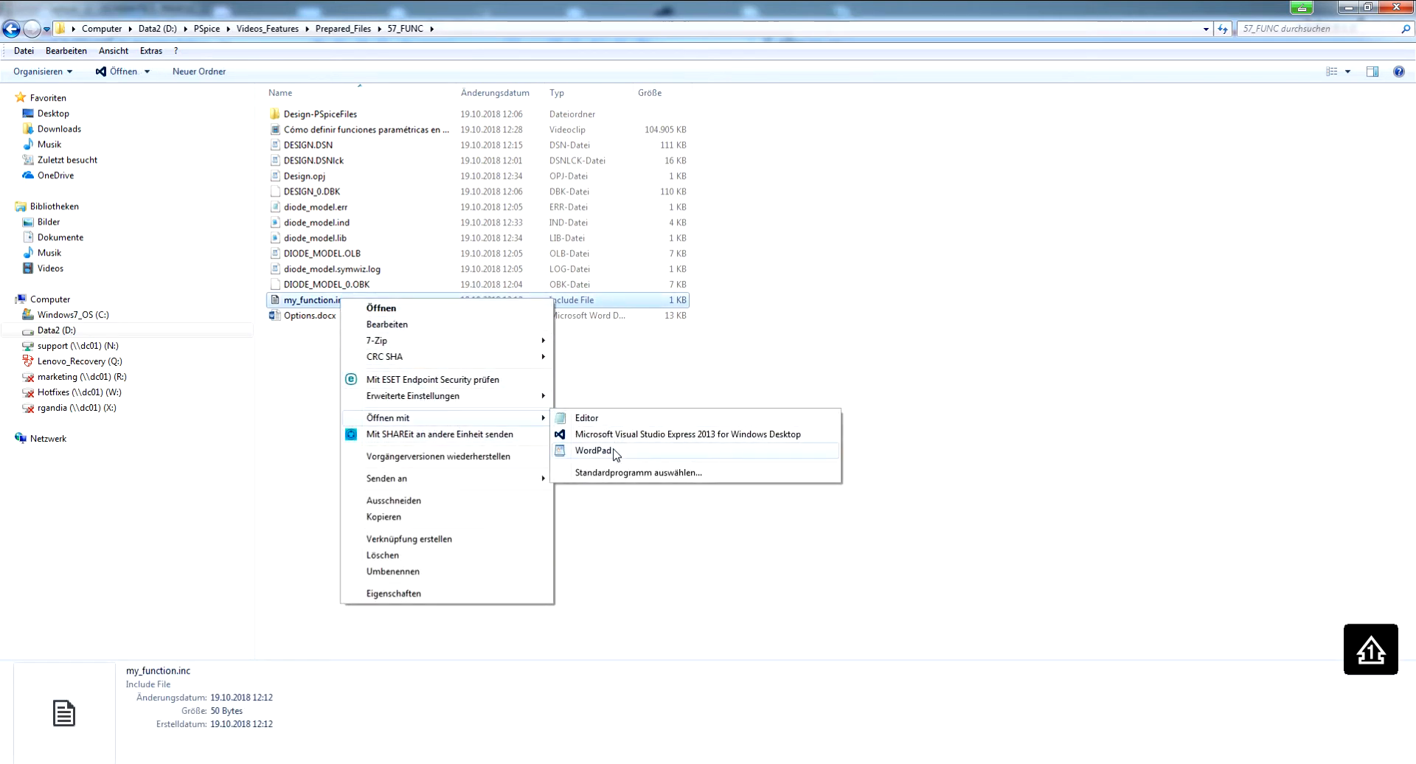
left_click(618, 452)
left_click_drag(504, 40, 509, 61)
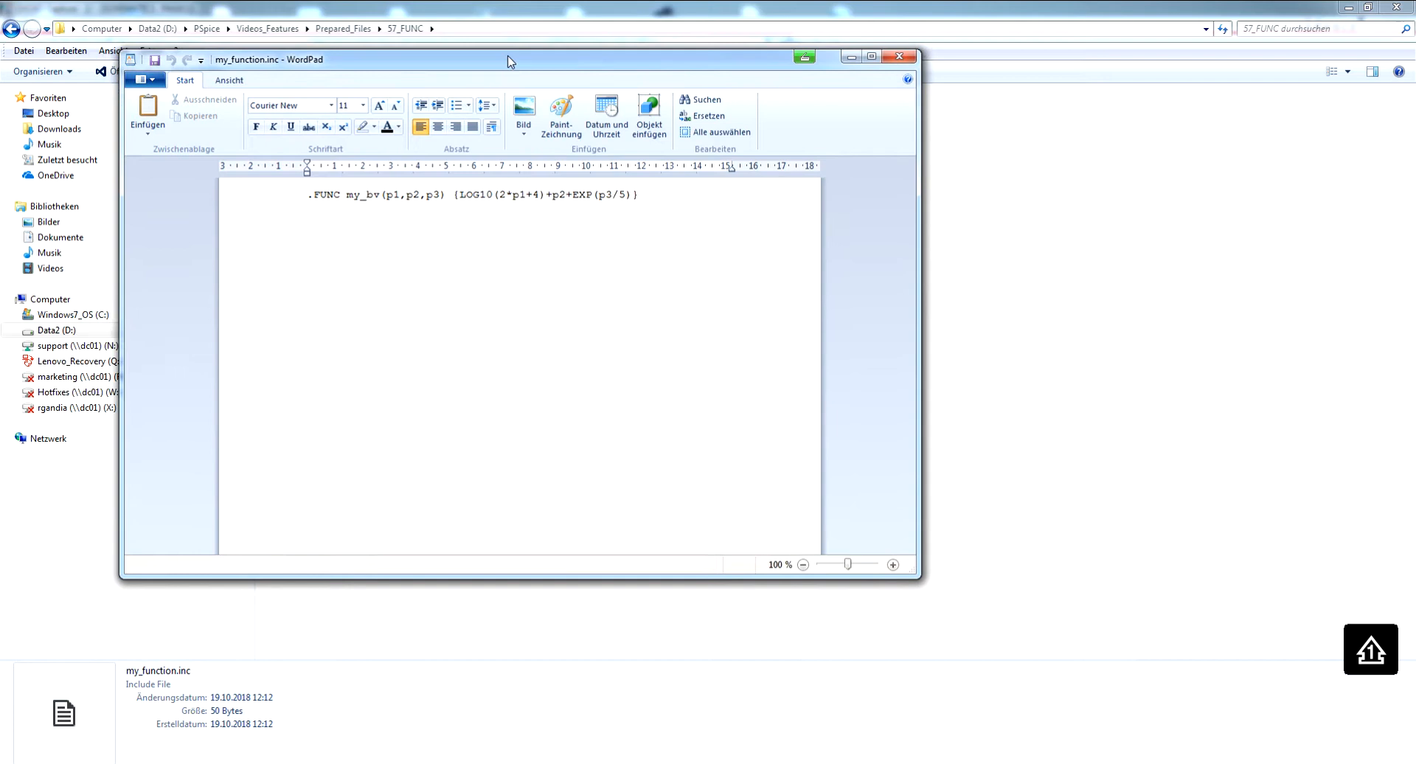
Step: Examine the .FUNC definition of my_bv and its arguments, then close WordPad and return to the simulation settings in OrCAD Capture
double_click(349, 194)
left_click(408, 196)
left_click(909, 60)
left_click(1346, 9)
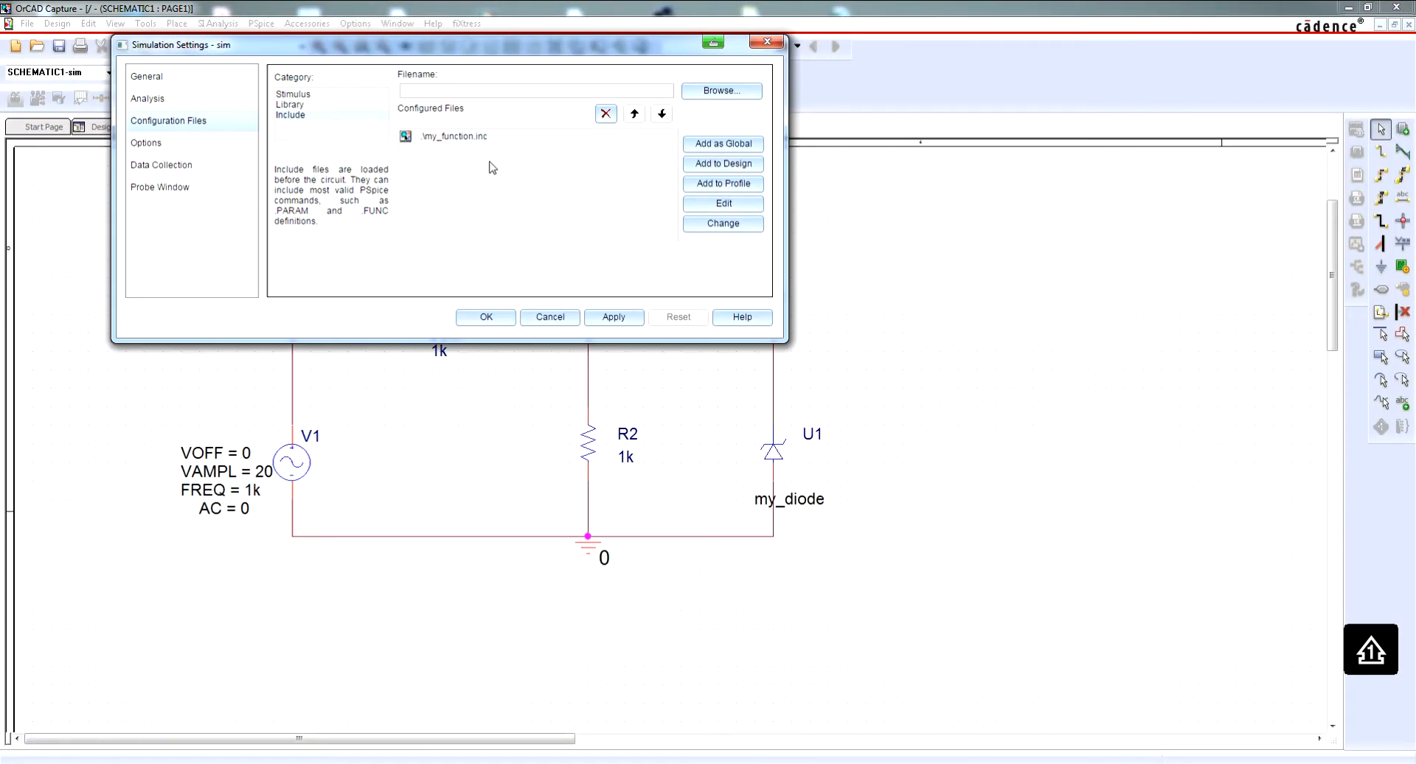
Step: Accept the simulation settings with my_function.inc included, simulate the circuit, and return to the schematic after viewing the output waveform
left_click(487, 317)
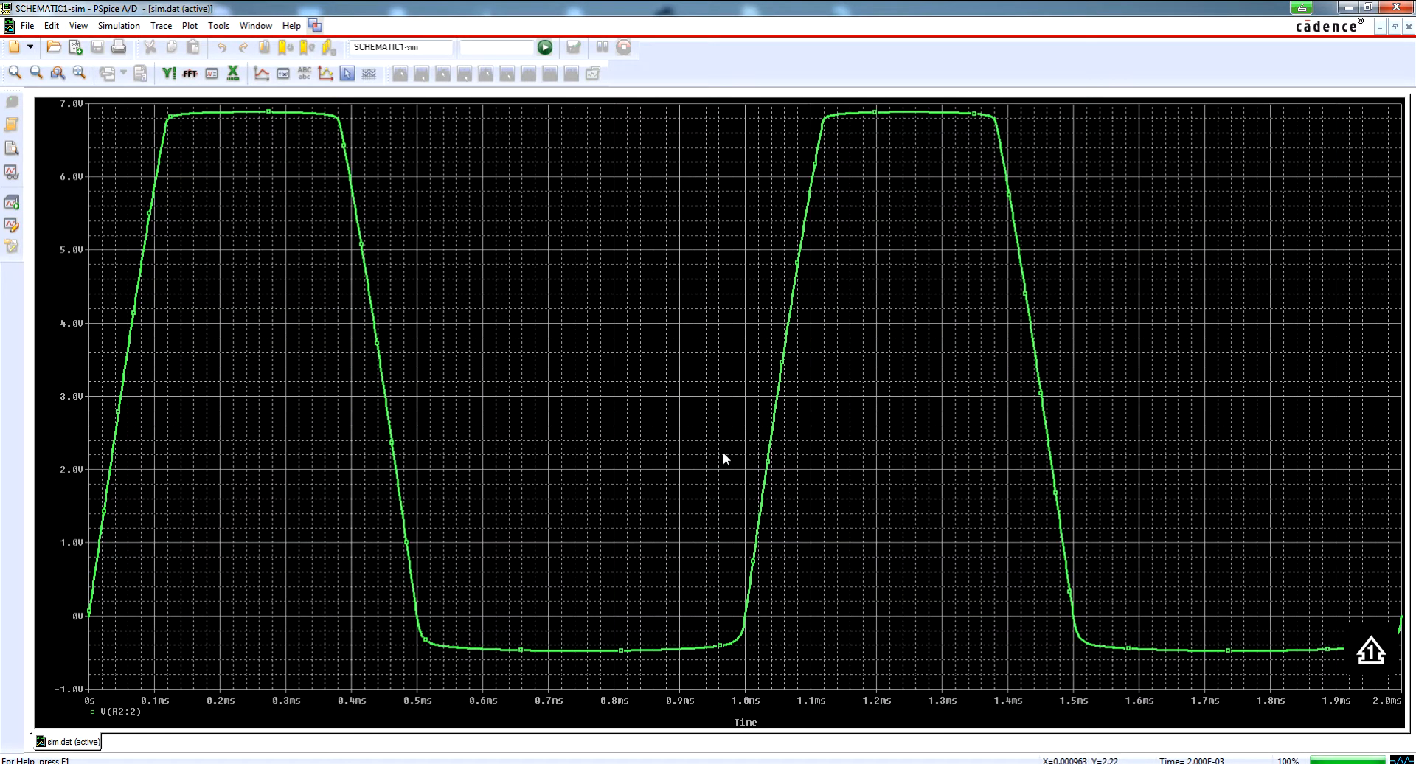
left_click(1358, 9)
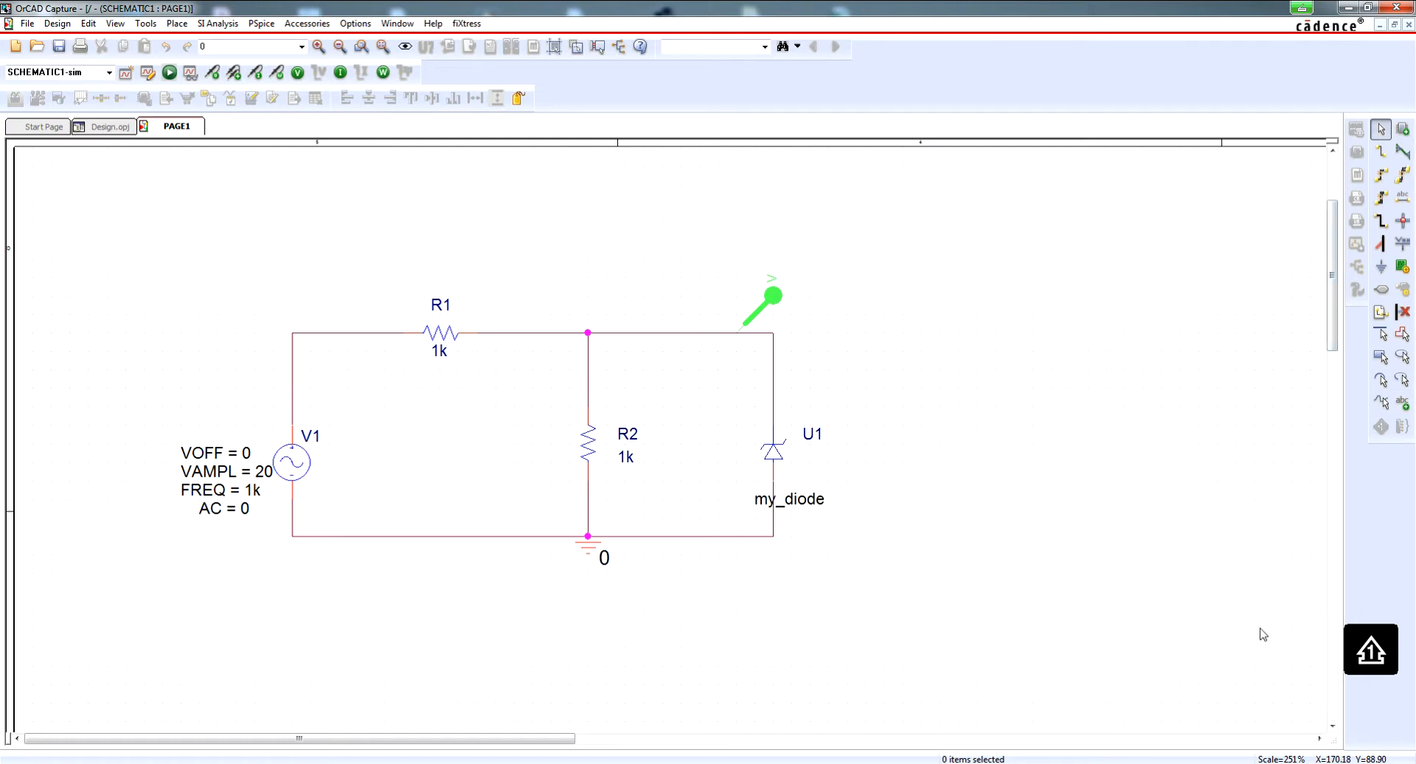
left_click(1178, 763)
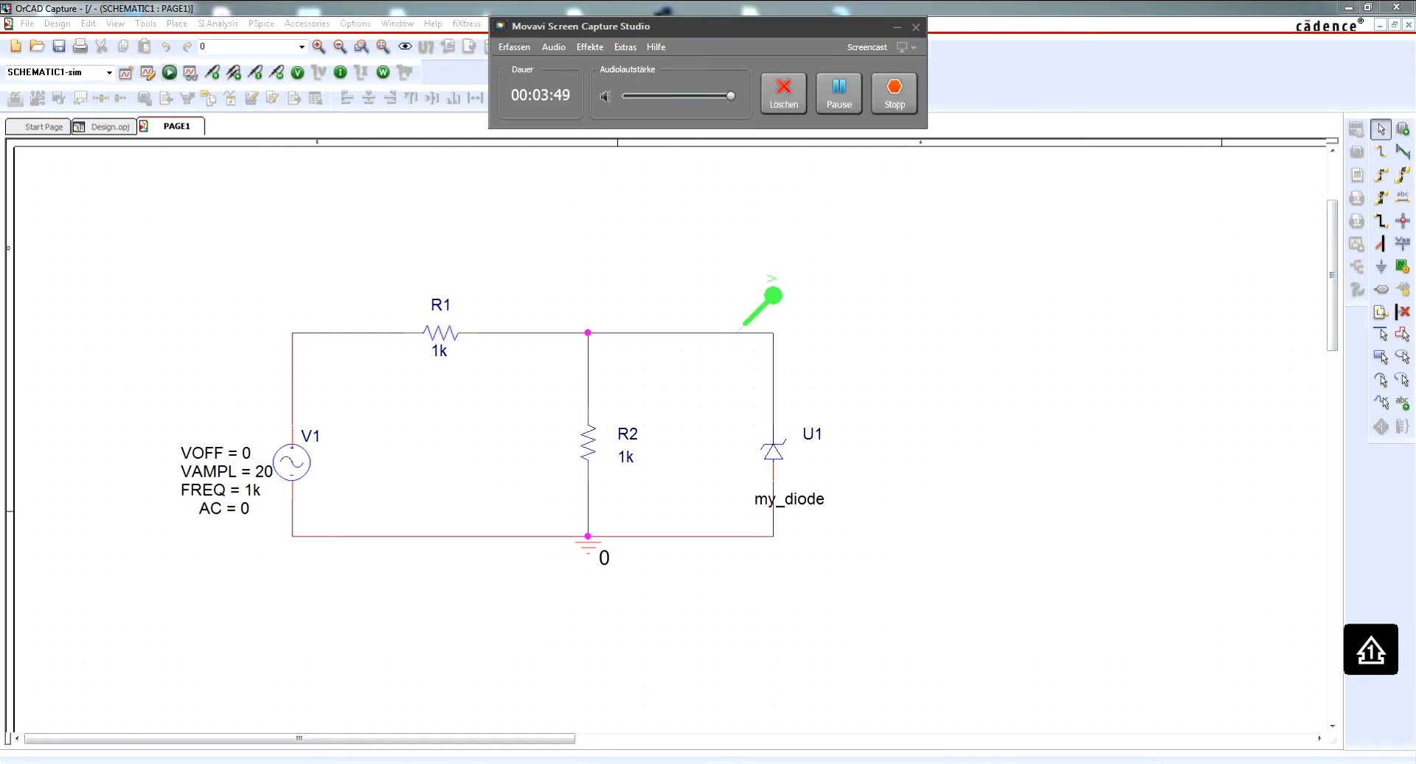